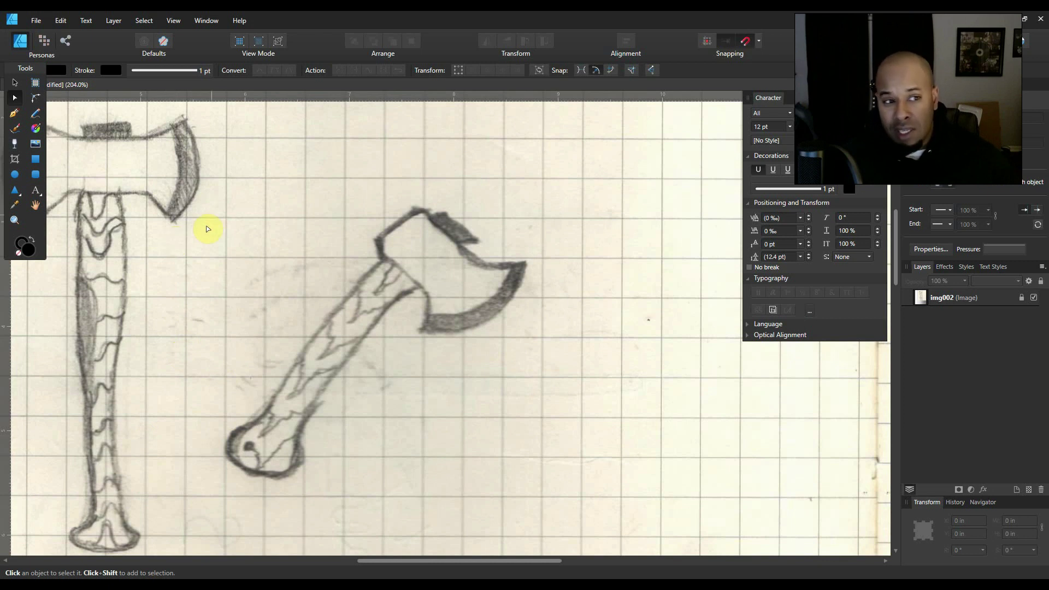
- Choose the Pen tool and set its fill to none, with a black 1 pt stroke
left_click(19, 113)
left_click(45, 86)
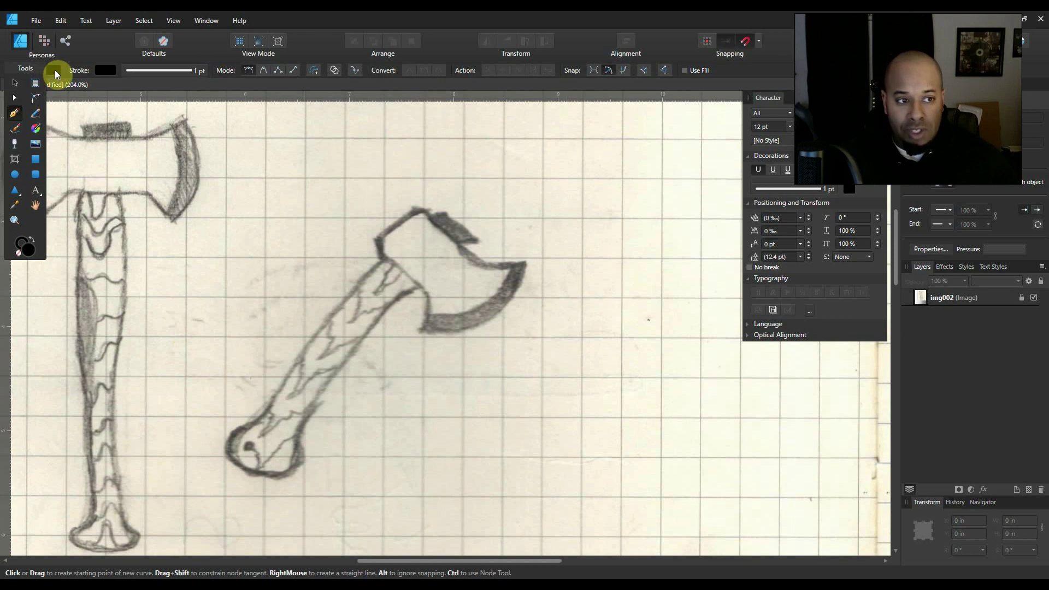
left_click(54, 70)
left_click(173, 90)
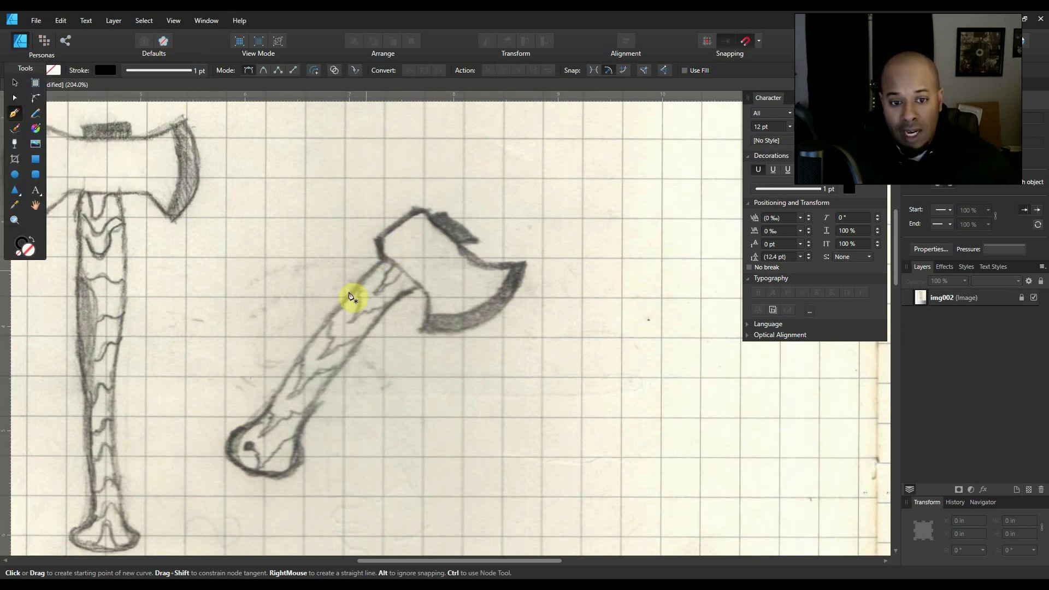
left_click(239, 445)
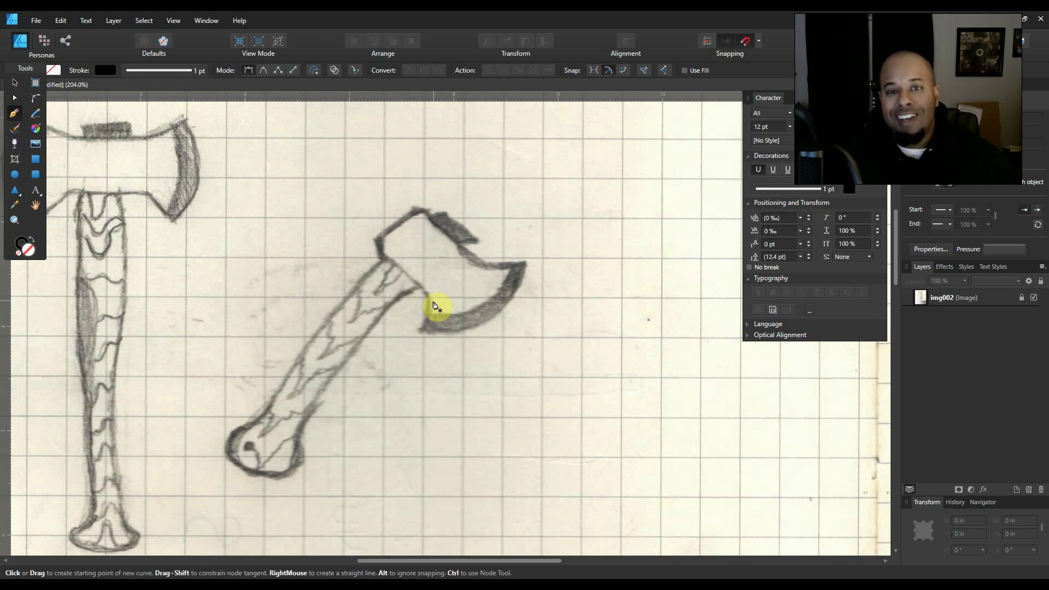
scroll(356, 290, "down", 2)
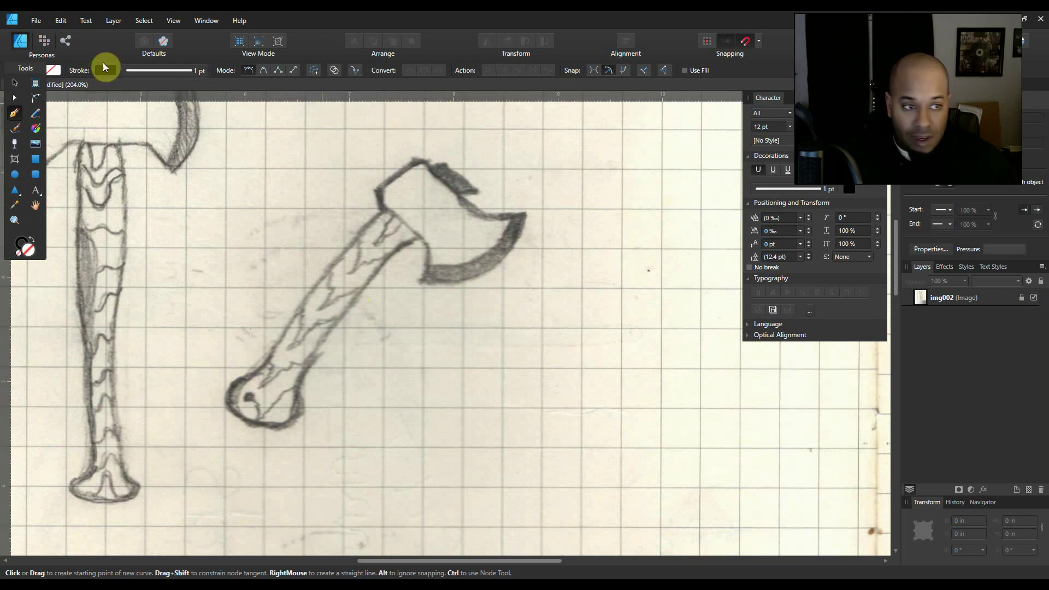
- Add a new layer above the locked img002 image and name it Axe Handle
left_click(16, 85)
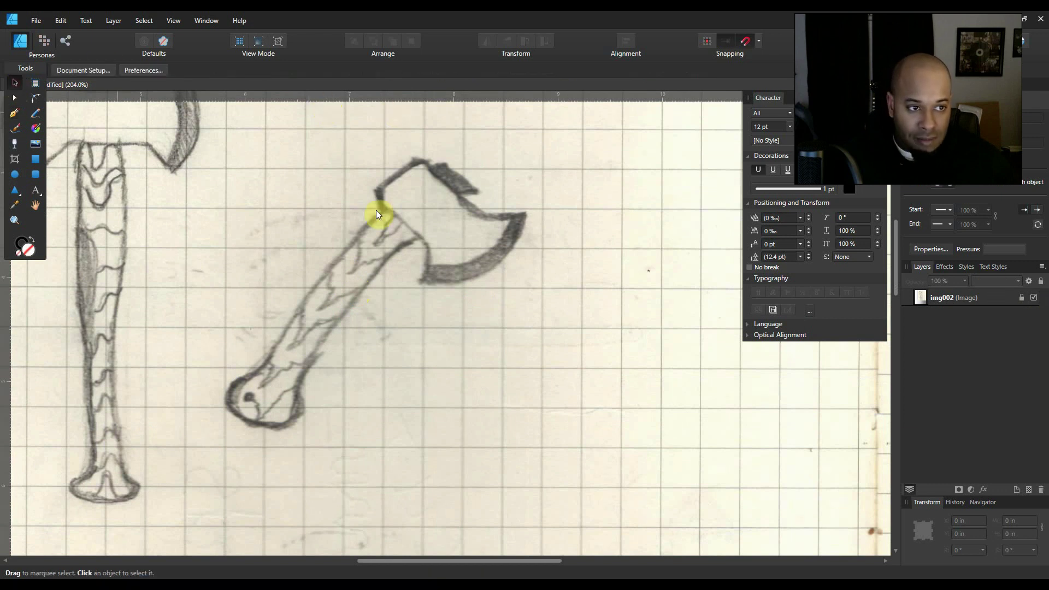
left_click(1019, 489)
double_click(1005, 298)
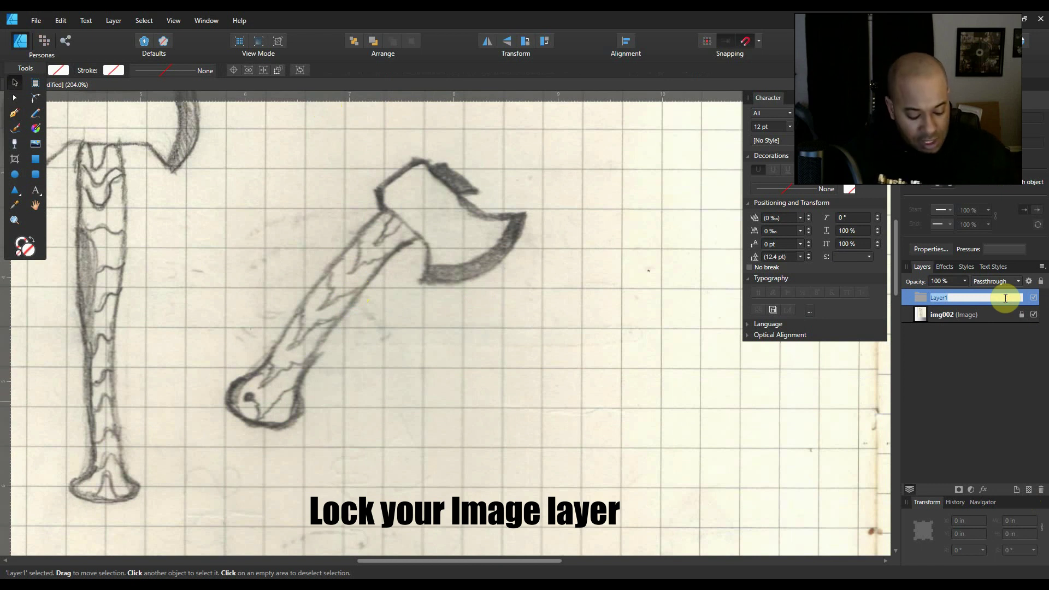
type("Axe Handle")
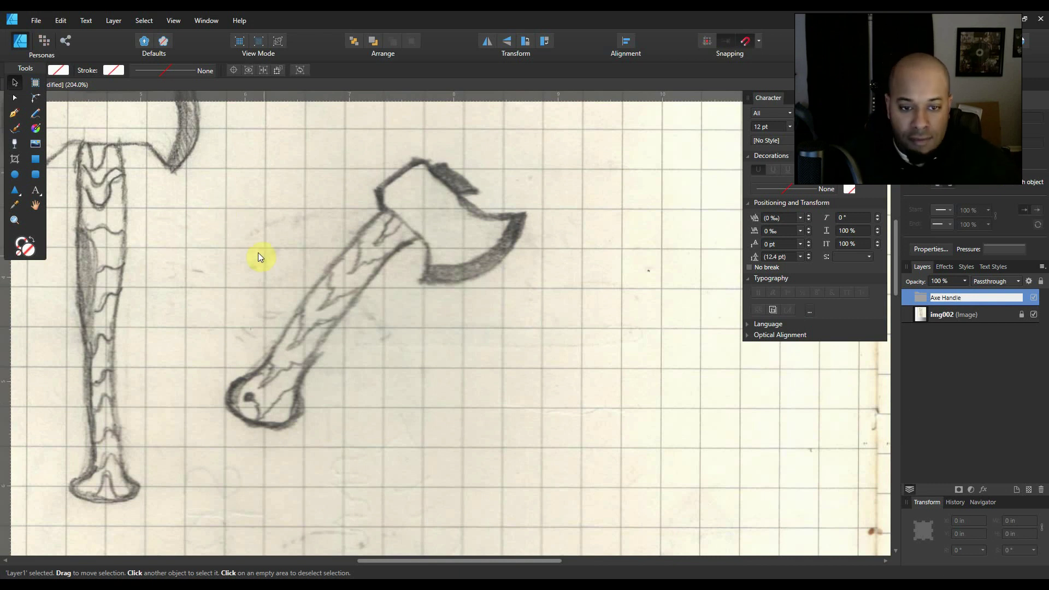
- Trace the small axe's handle with the Pen tool as a closed straight-sided outline of five nodes on the Axe Handle layer
left_click(14, 115)
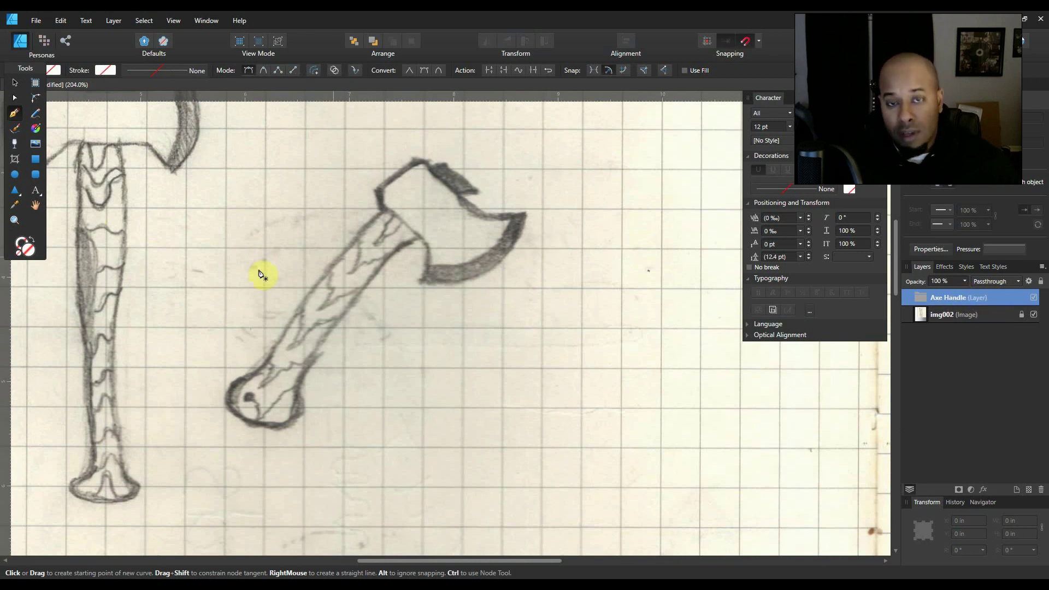
scroll(270, 402, "up", 3)
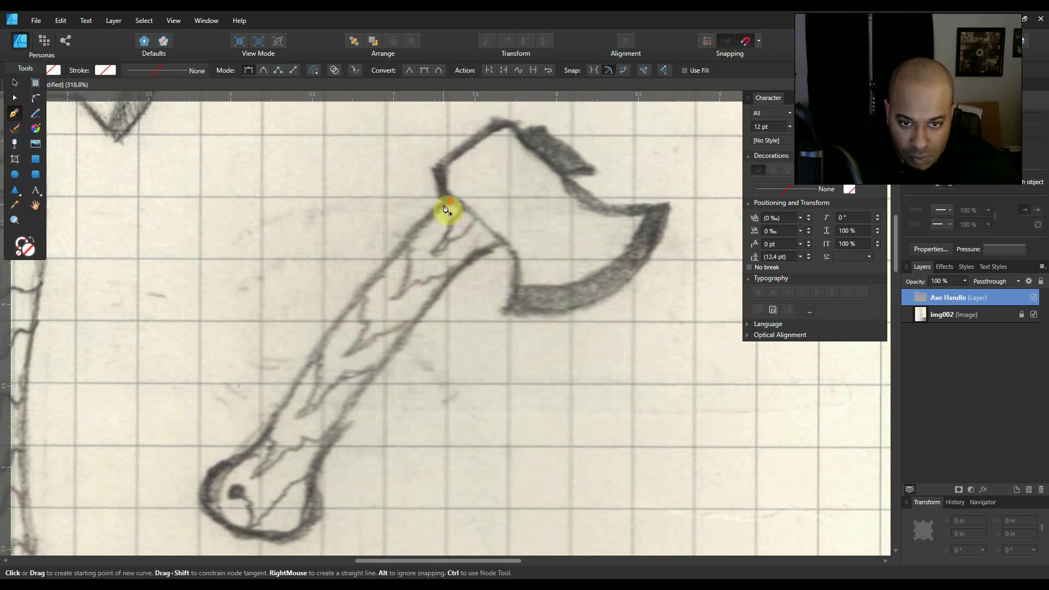
scroll(446, 213, "down", 1)
left_click(443, 186)
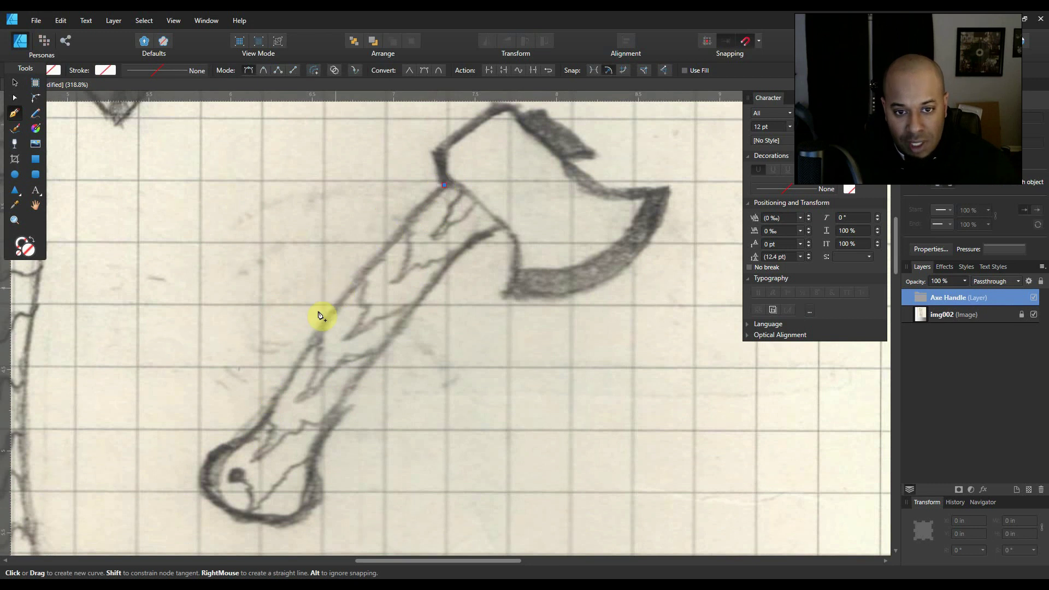
left_click(255, 429)
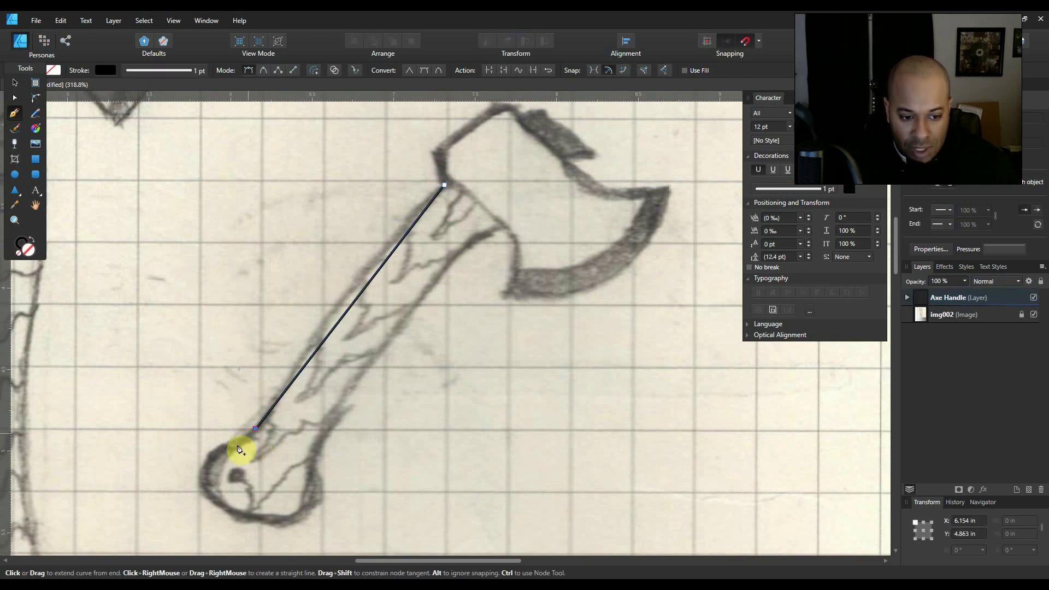
left_click(236, 518)
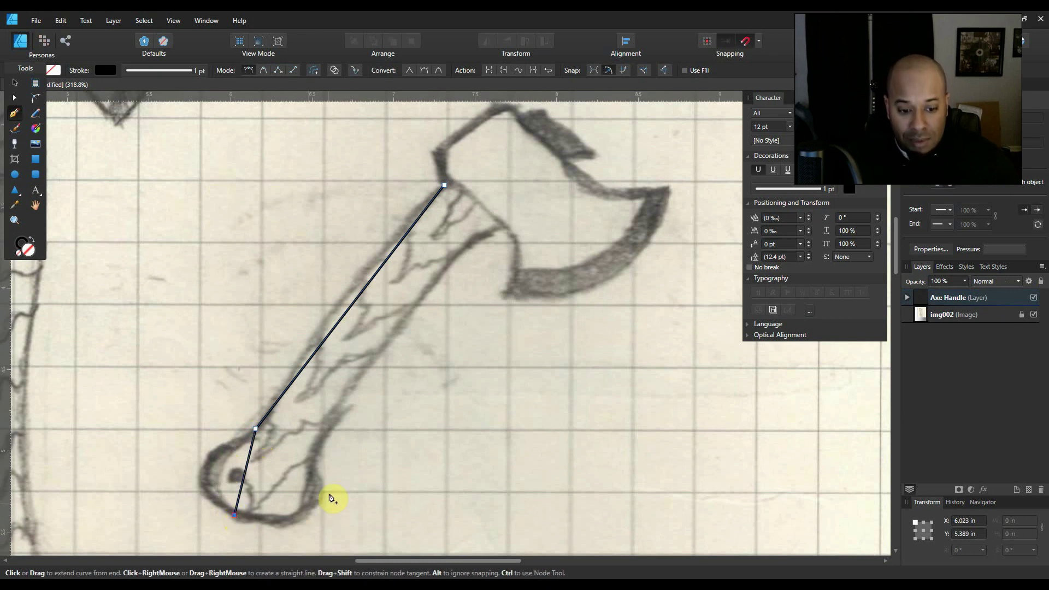
left_click(318, 461)
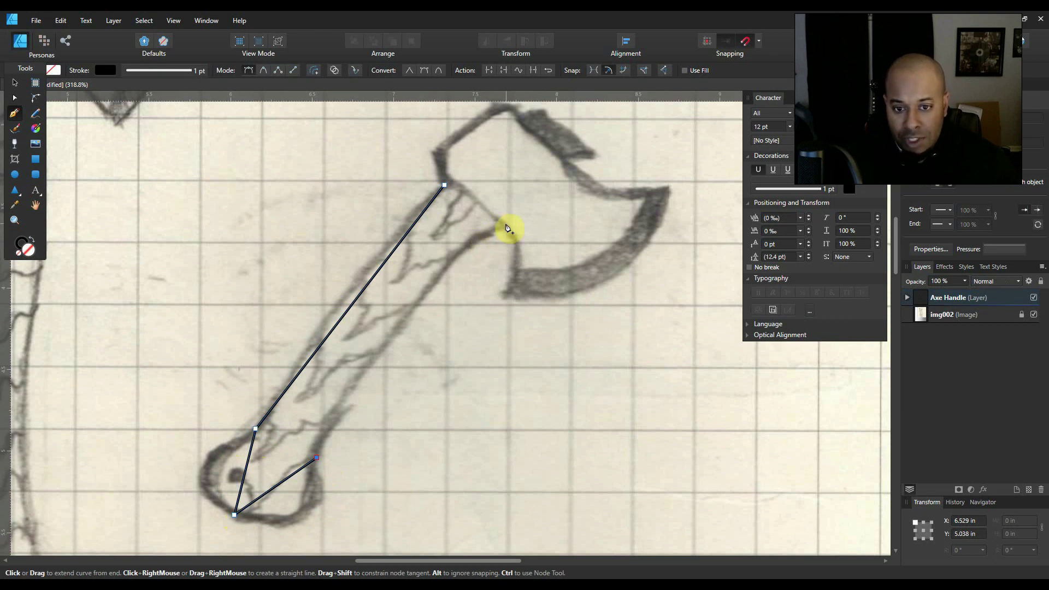
left_click(504, 225)
left_click(446, 188)
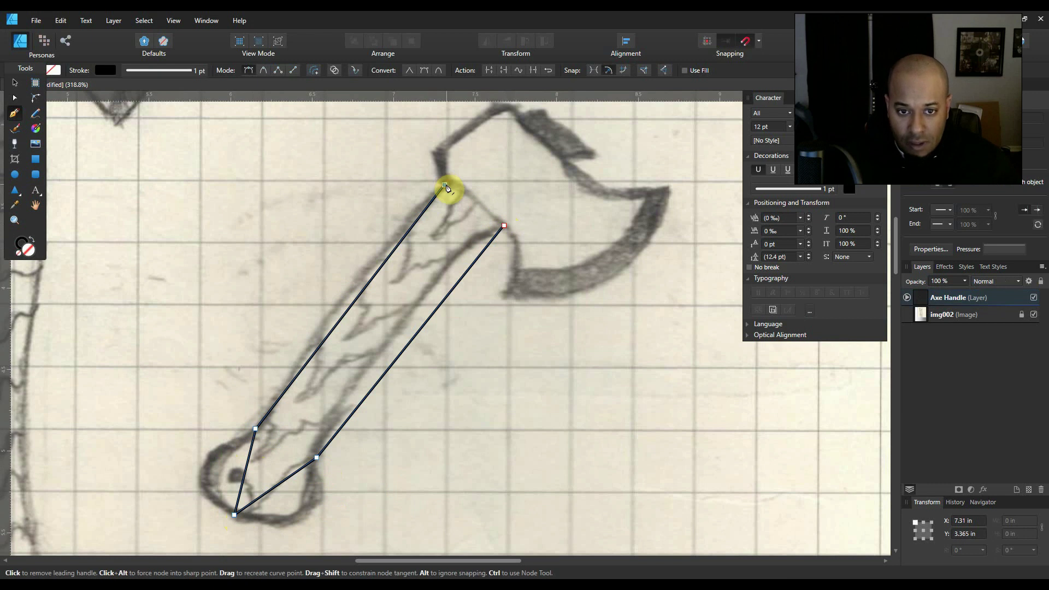
key("ctrl")
left_click(445, 187)
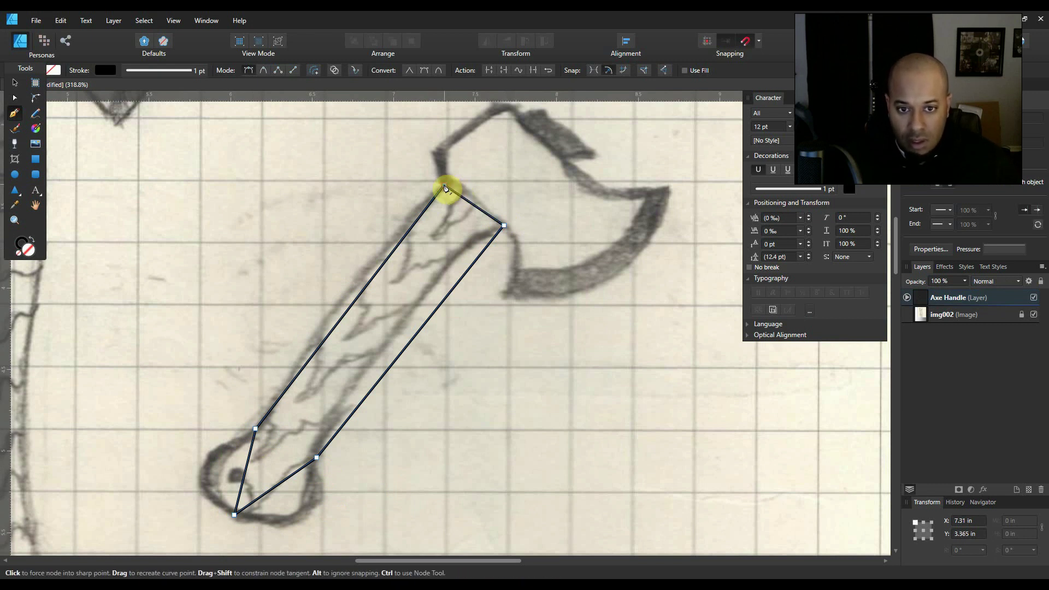
- Bend both long sides of the handle outline to follow the sketch and nudge the upper corner node onto the axe head's edge
left_click(15, 99)
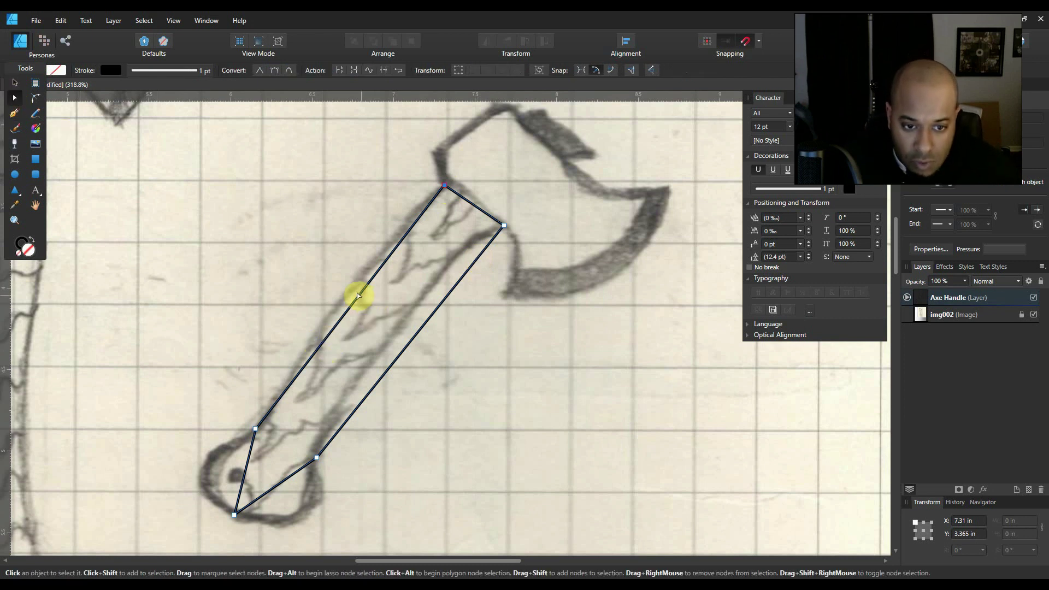
left_click_drag(359, 297, 358, 284)
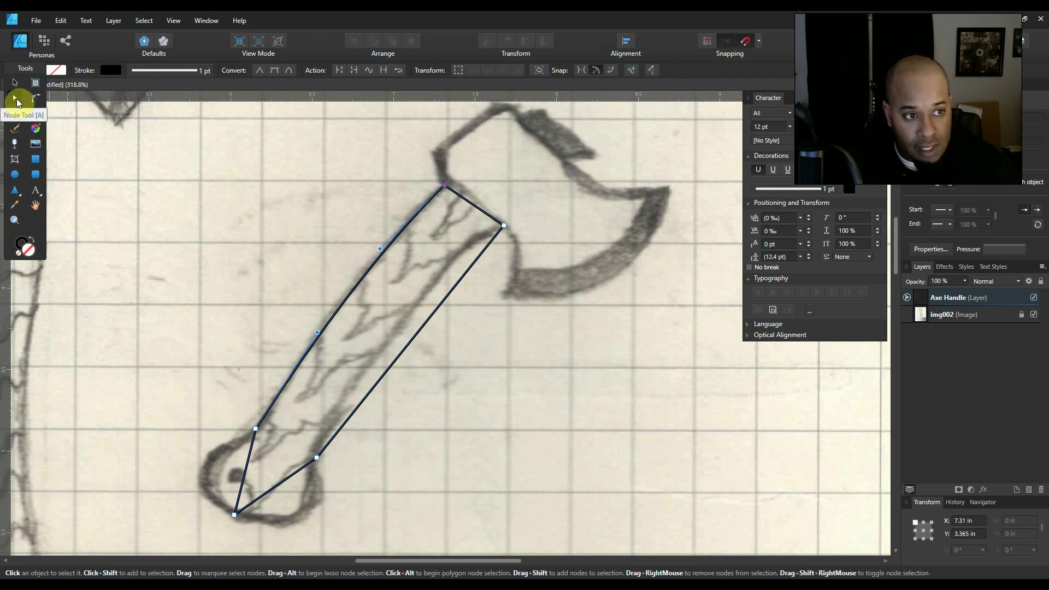
left_click_drag(420, 335, 423, 300)
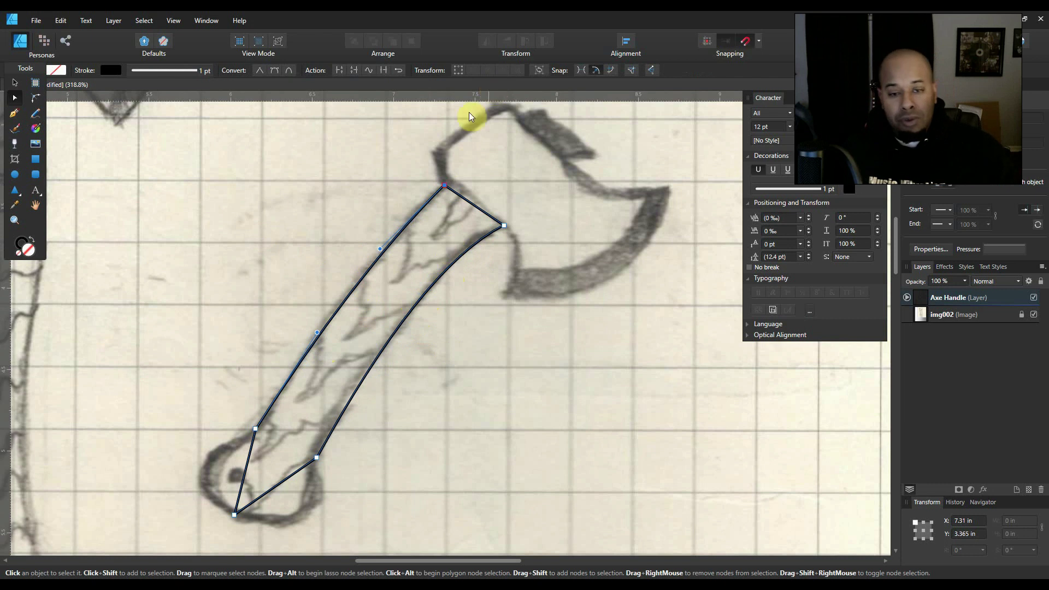
left_click_drag(444, 187, 447, 185)
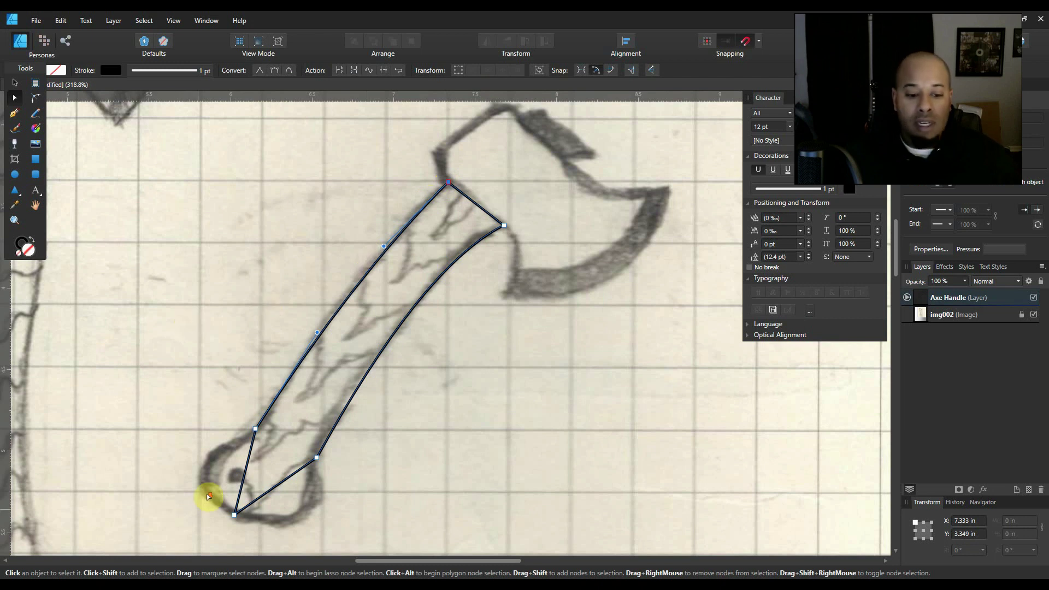
- Bend the two straight segments at the handle's butt end outward into curves that follow the sketched rounded knob
scroll(209, 502, "down", 3)
left_click(292, 388)
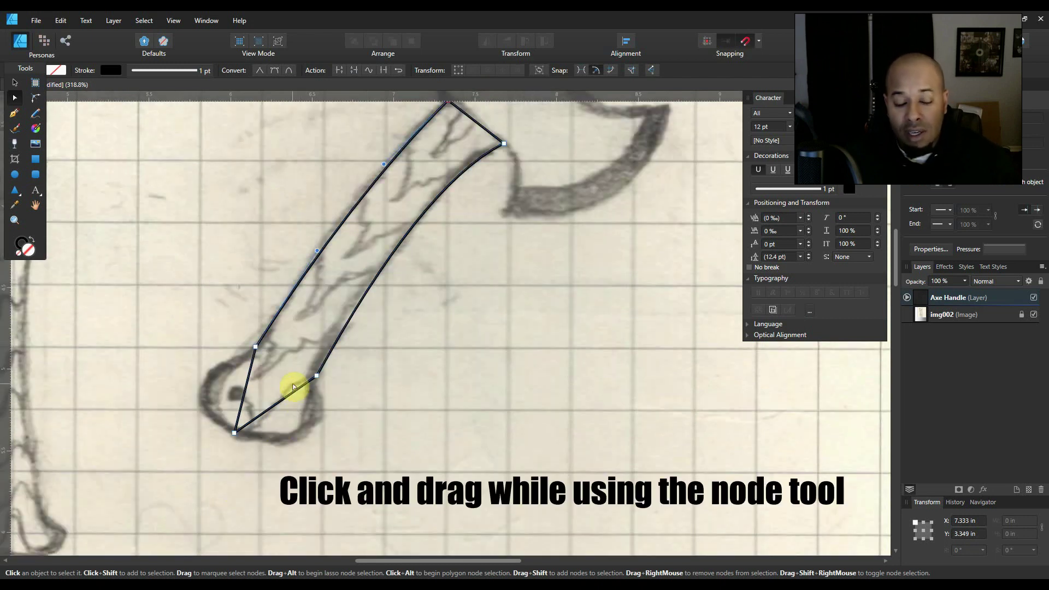
left_click_drag(288, 400, 311, 433)
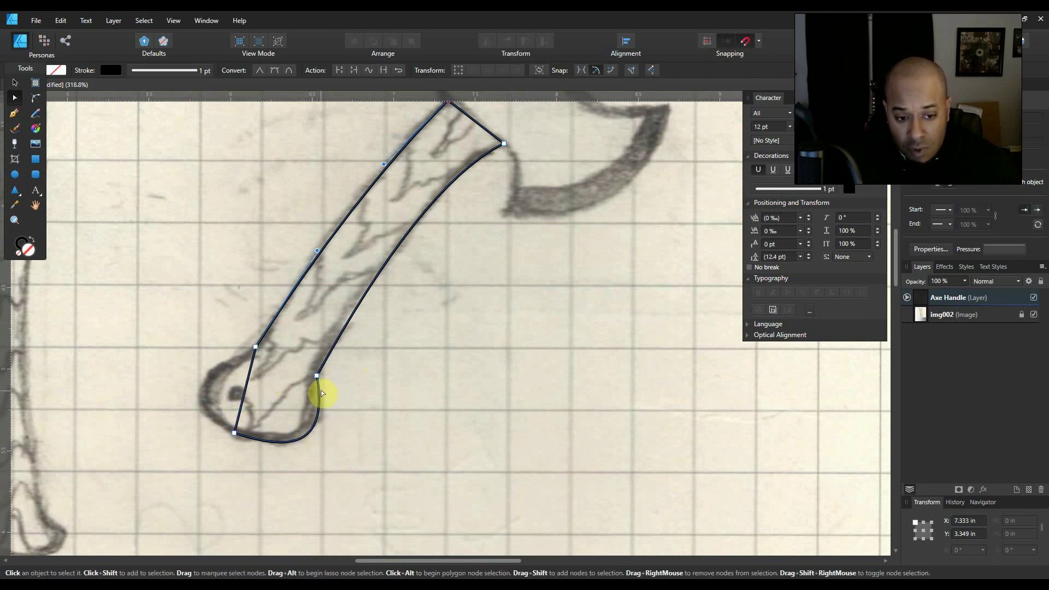
left_click_drag(246, 391, 201, 390)
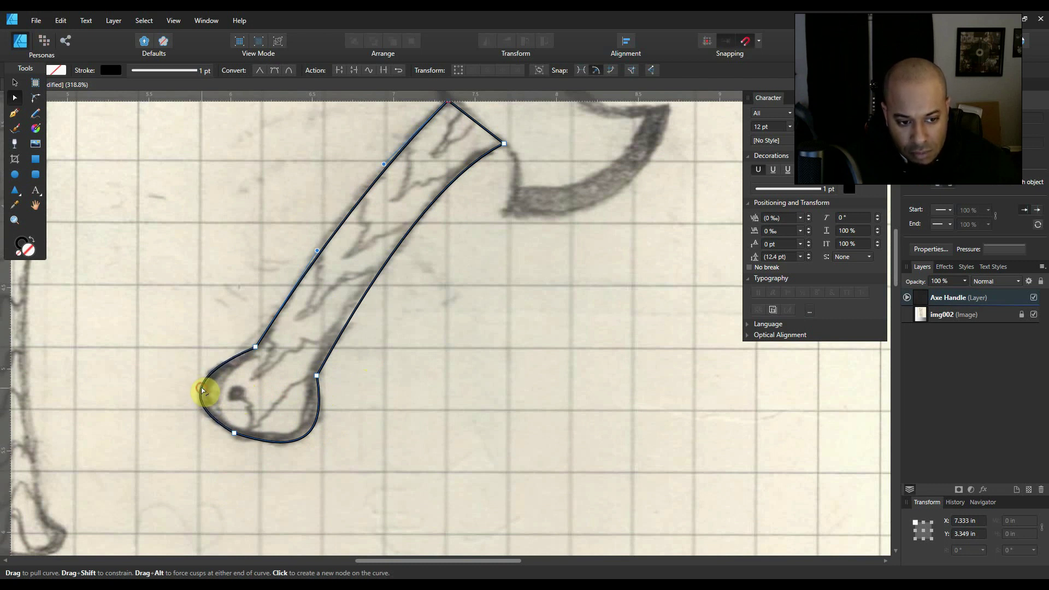
- Refine the curve through the knob's lower node by adjusting both of its control handles to match the sketch
left_click(13, 86)
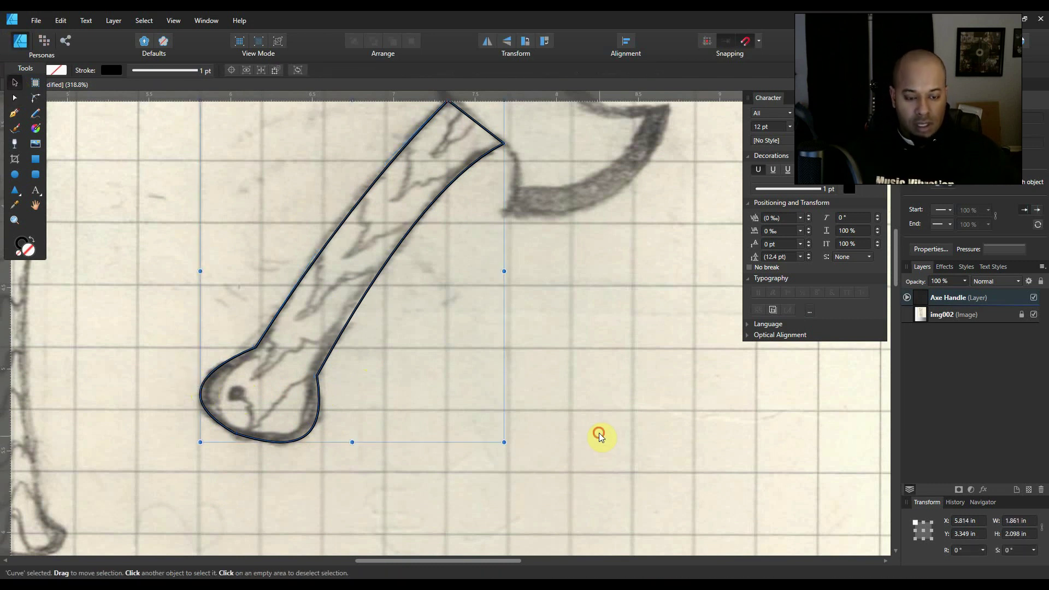
left_click(599, 435)
left_click(234, 430)
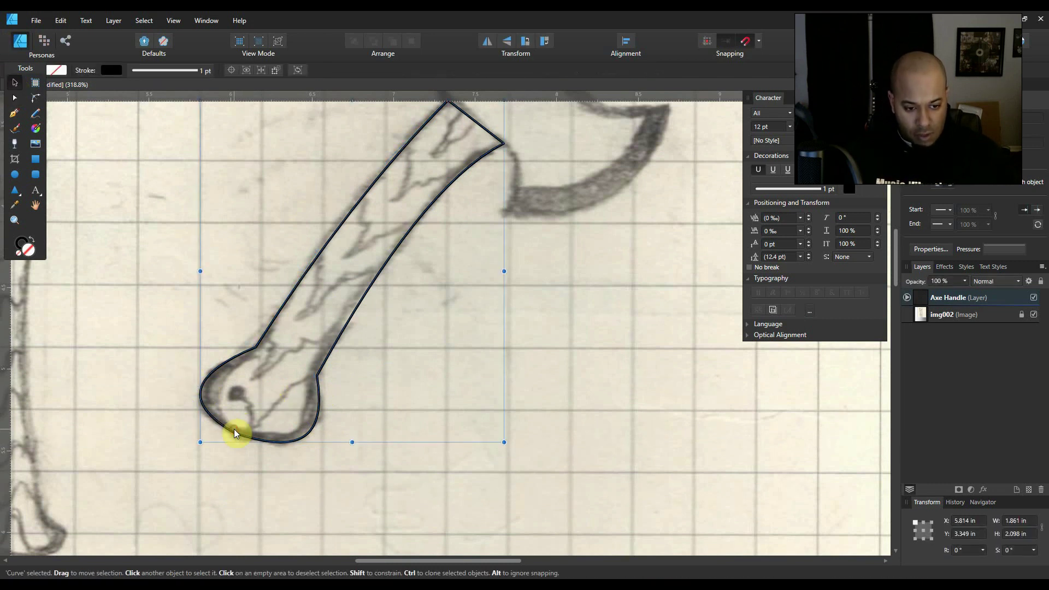
key("a")
left_click(233, 432)
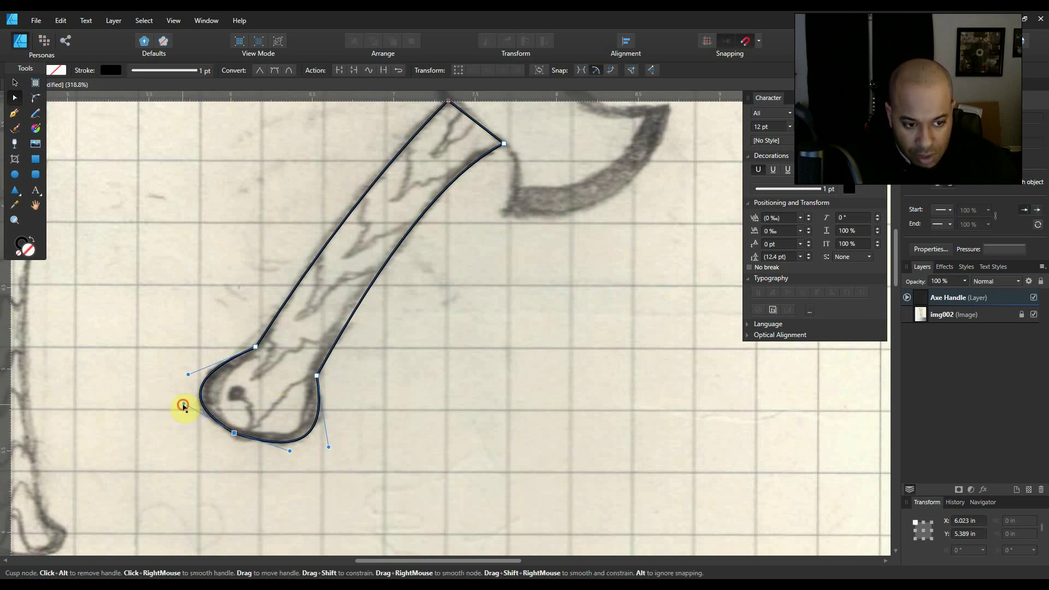
left_click_drag(184, 407, 185, 414)
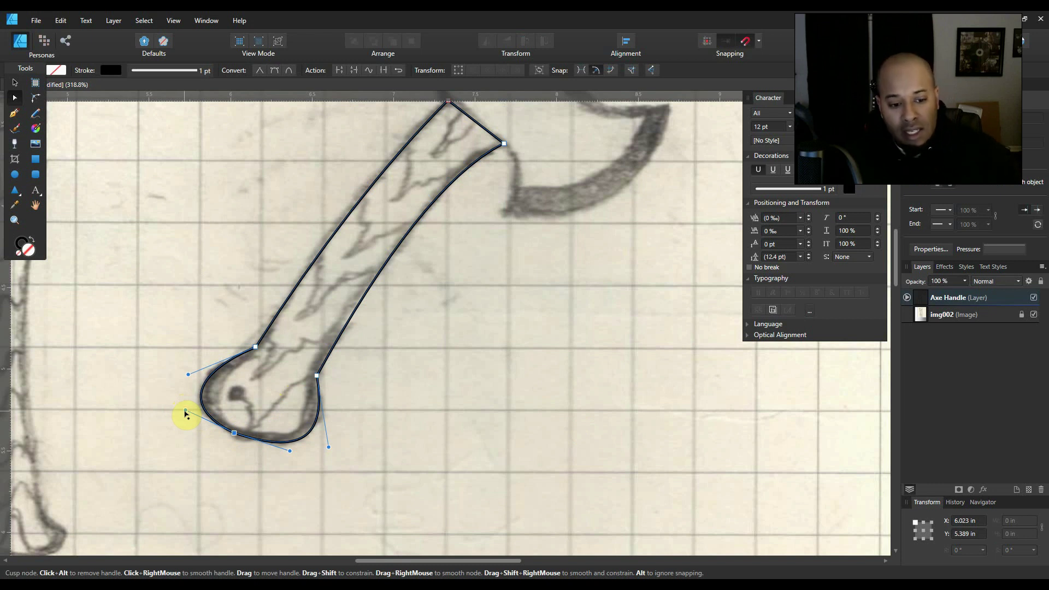
left_click(423, 434)
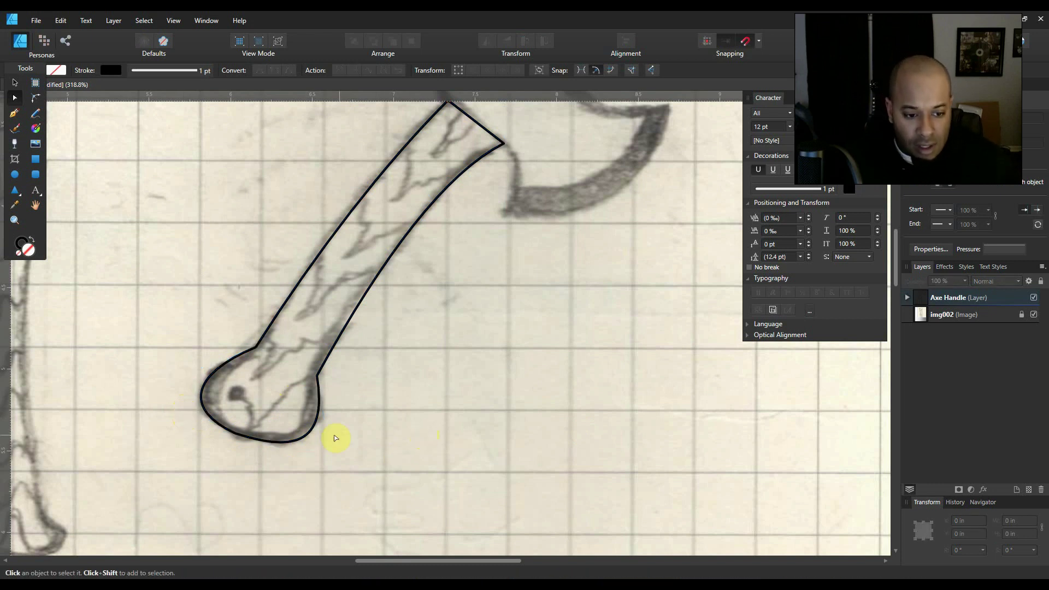
left_click(247, 437)
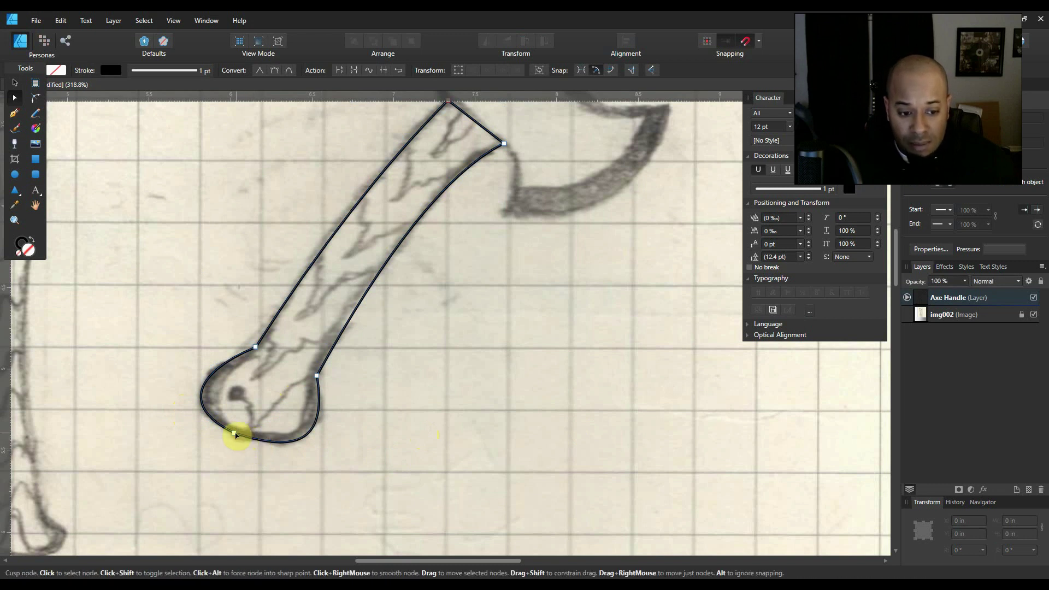
left_click(233, 434)
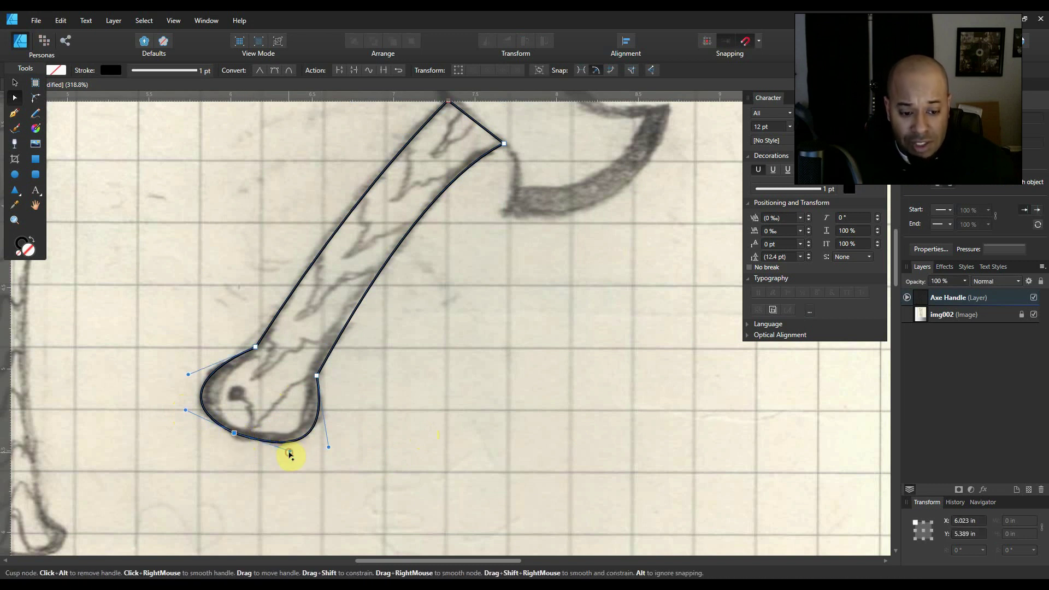
left_click_drag(290, 455, 288, 458)
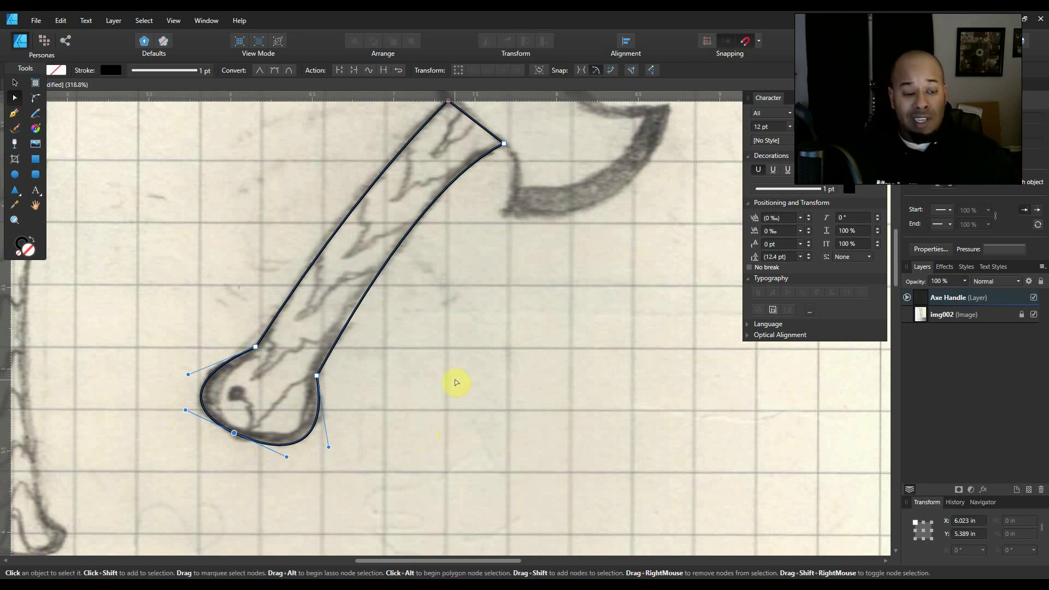
- Add a new layer above Axe Handle and name it Axe Head
left_click(15, 82)
scroll(557, 261, "up", 3)
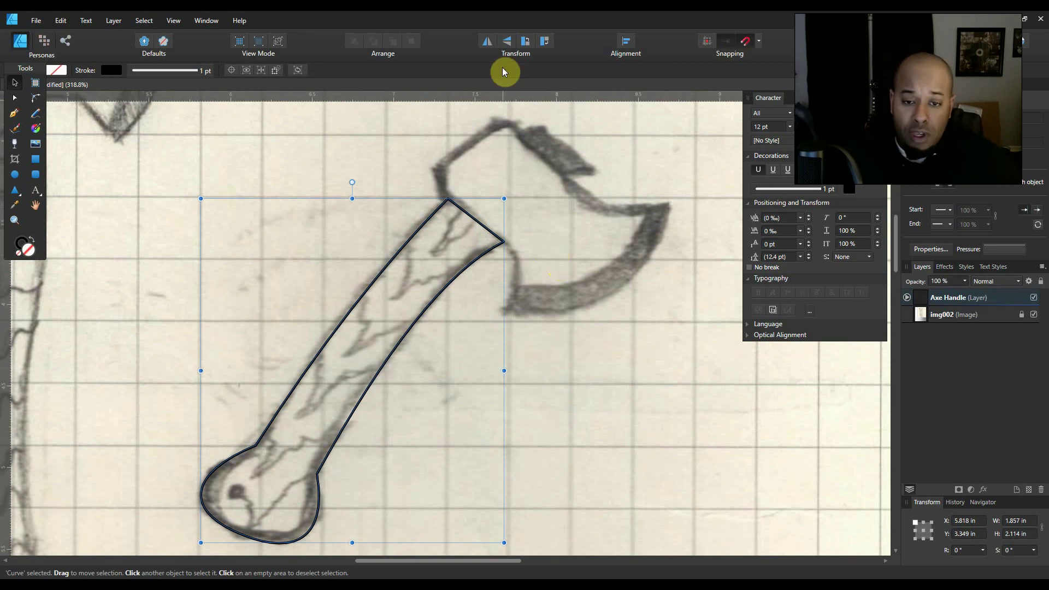
left_click(981, 296)
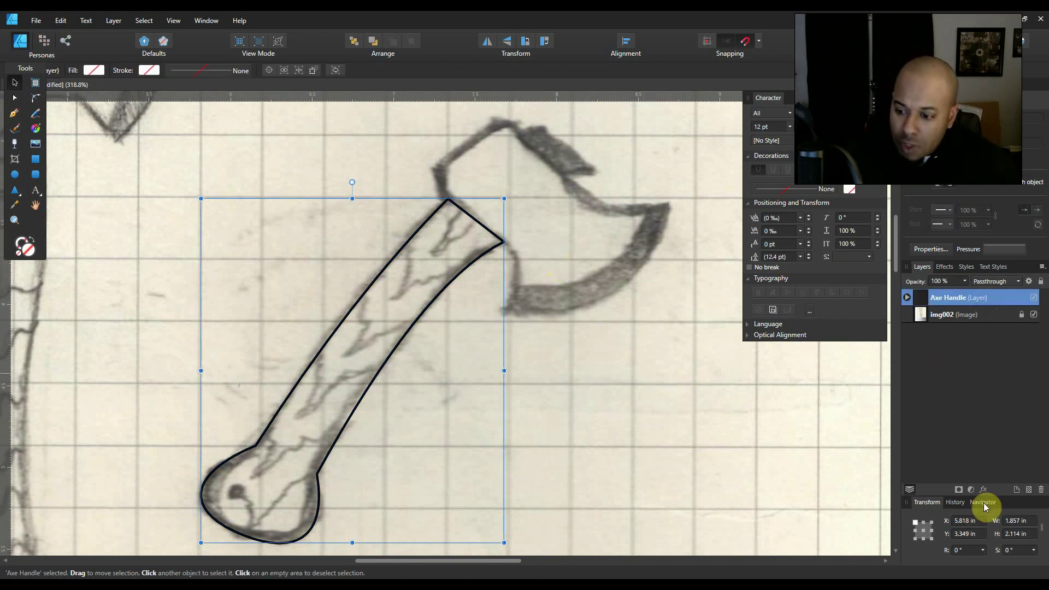
left_click(1013, 488)
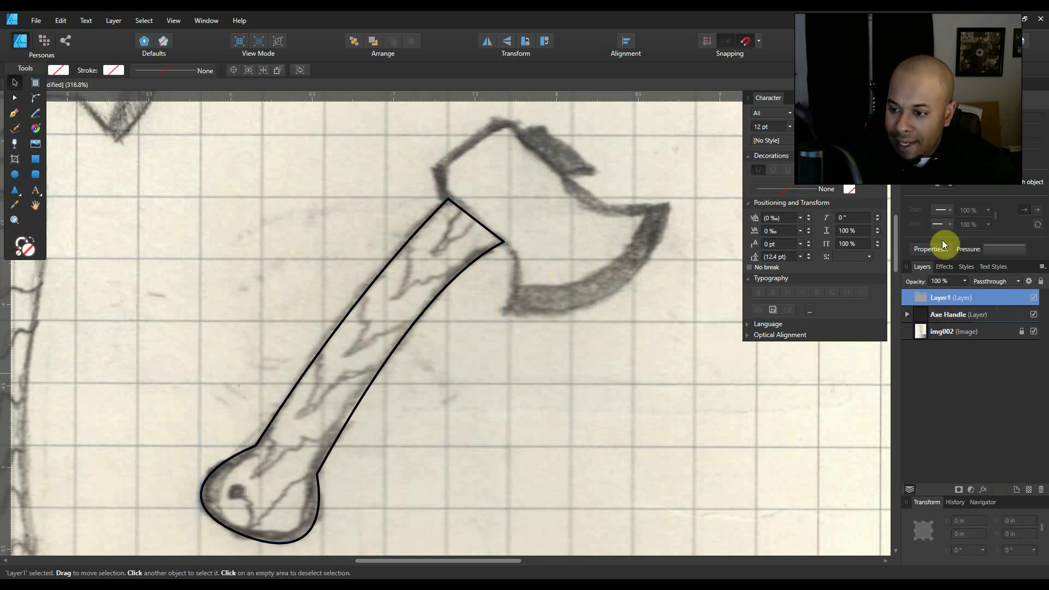
double_click(970, 298)
type("Axe Head")
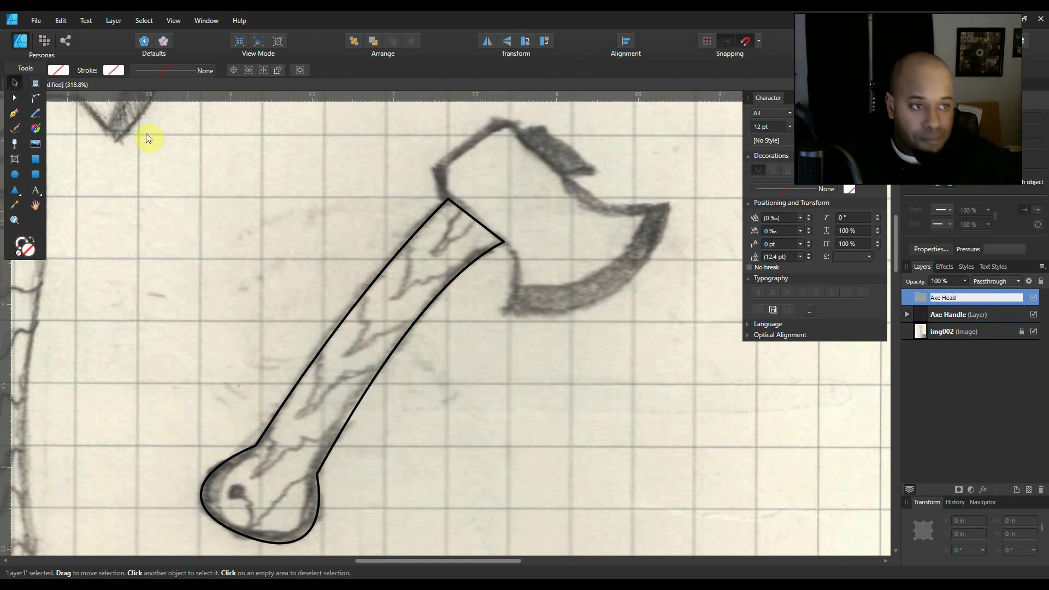
- Draw a closed straight-sided axe head outline with the Pen tool through the top corner, back corner, handle corner, lower blade tip and upper blade tip
left_click(15, 113)
left_click_drag(427, 558, 452, 557)
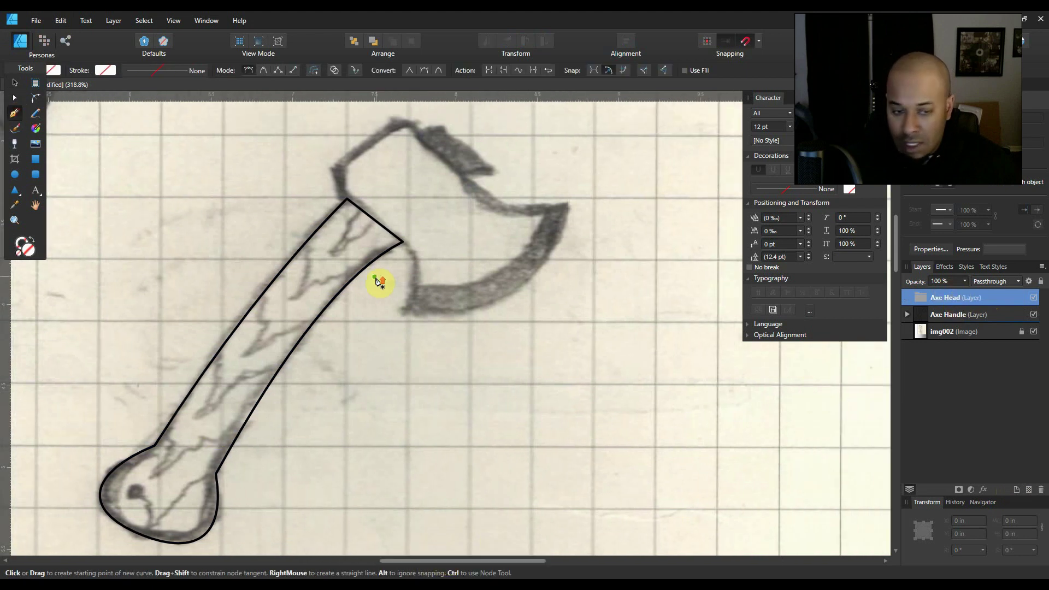
scroll(377, 282, "up", 5)
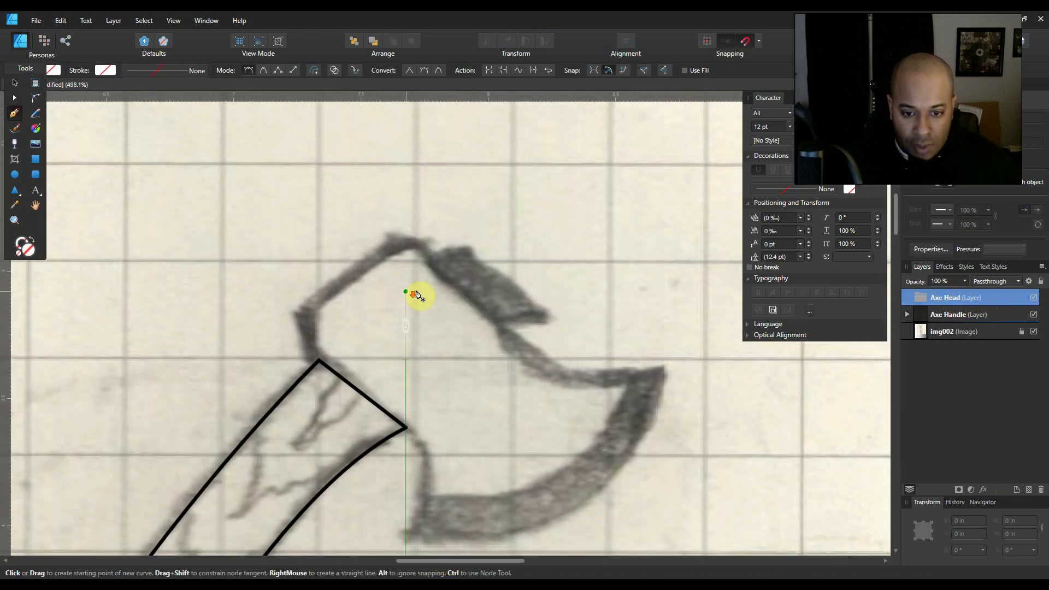
scroll(409, 297, "down", 1)
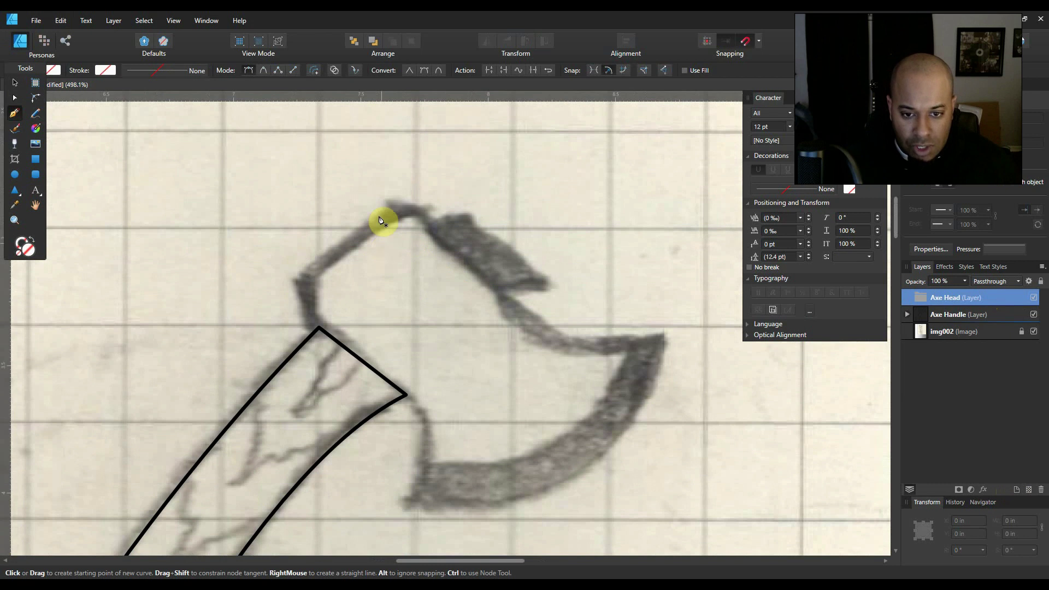
left_click(412, 211)
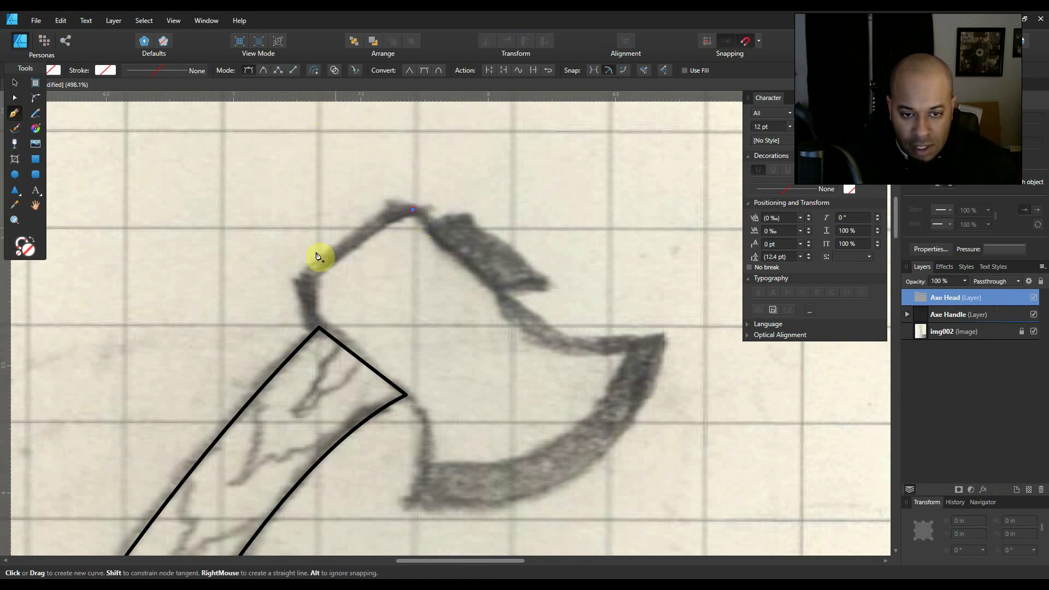
left_click(305, 284)
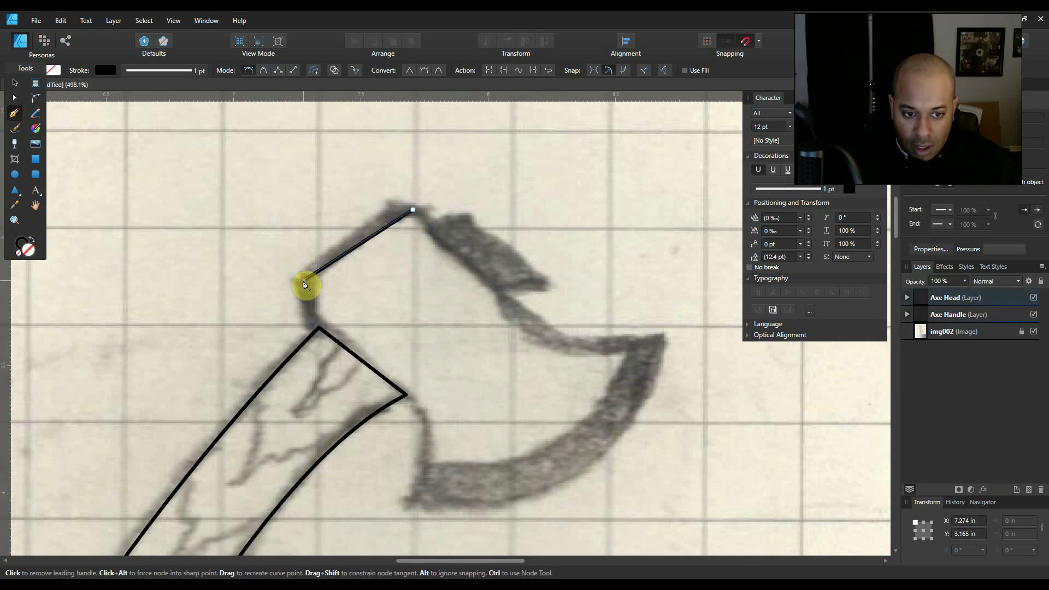
left_click(320, 328)
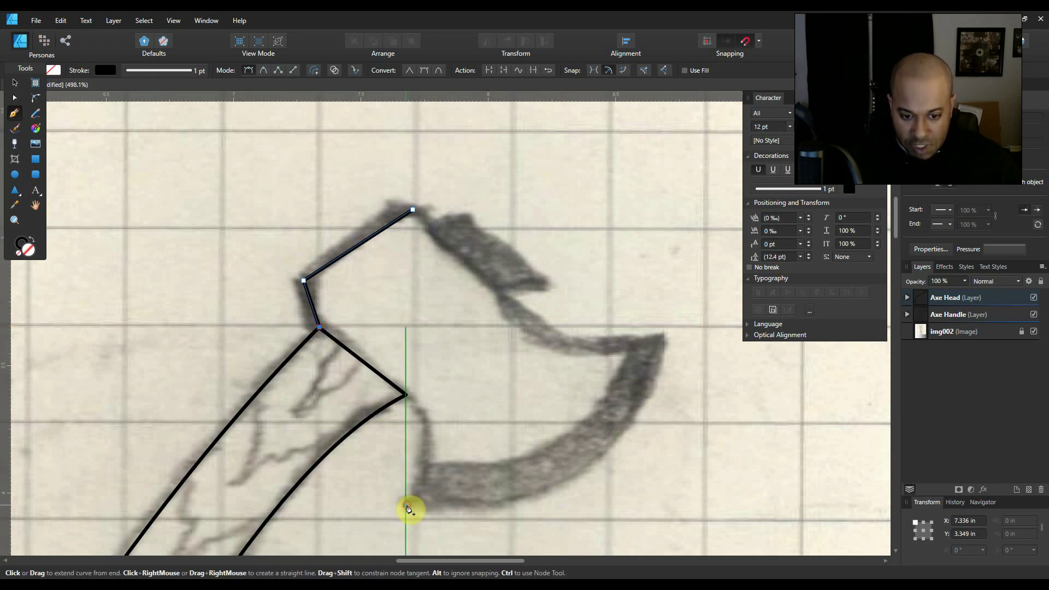
left_click(406, 505)
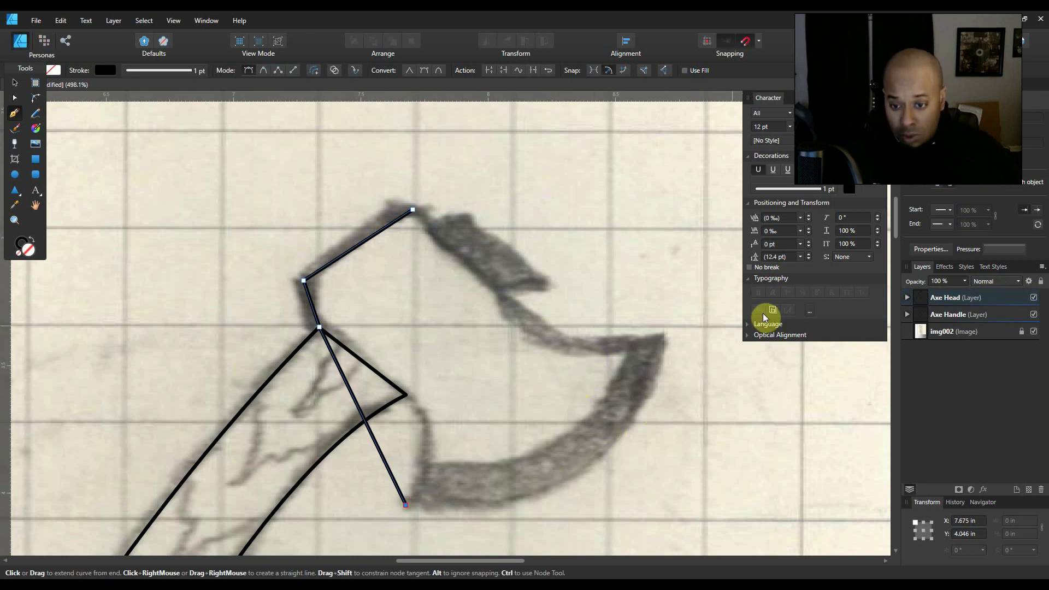
left_click(664, 335)
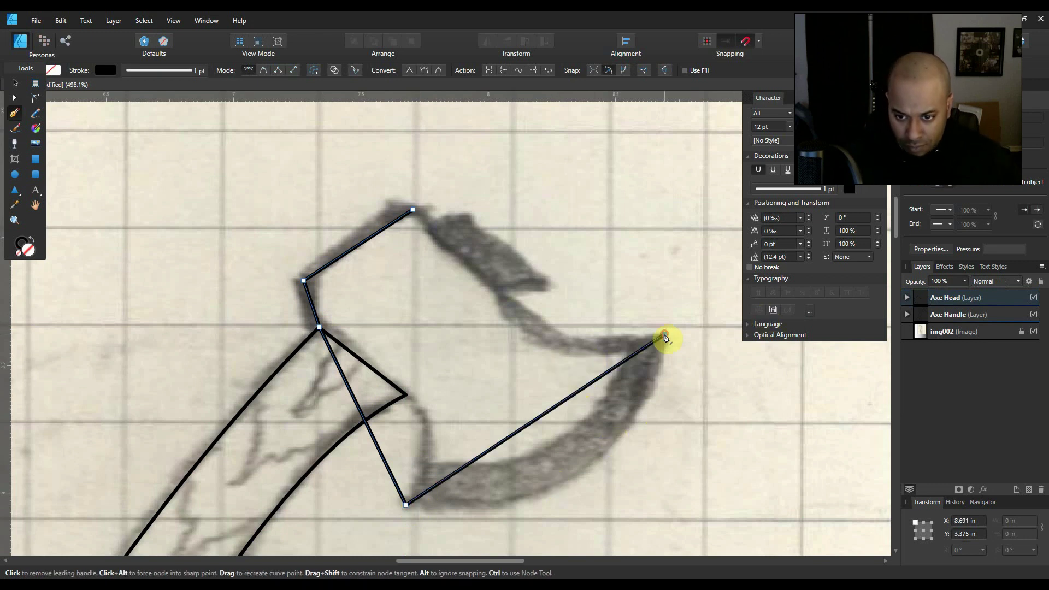
left_click(414, 213)
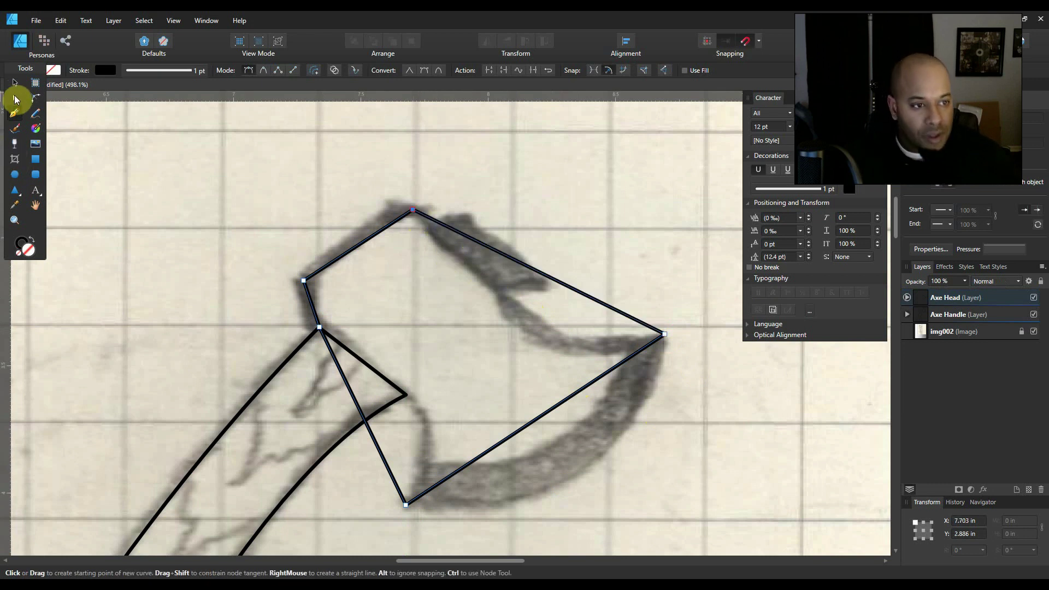
- Bend the head outline's handle-side segment, cutting edge and upper edge into curves that follow the sketch
left_click(15, 98)
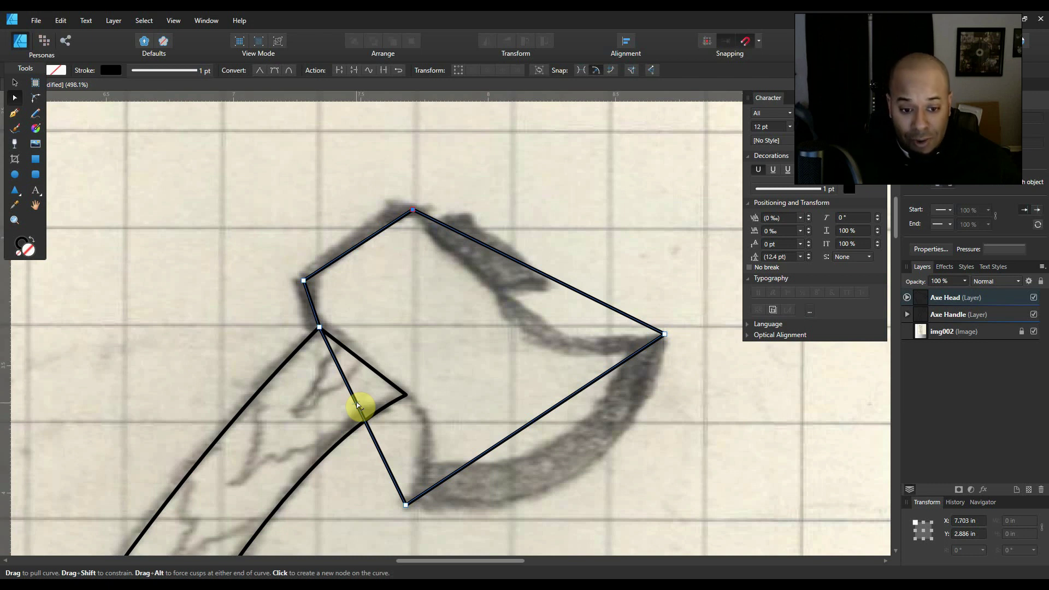
left_click_drag(358, 405, 415, 411)
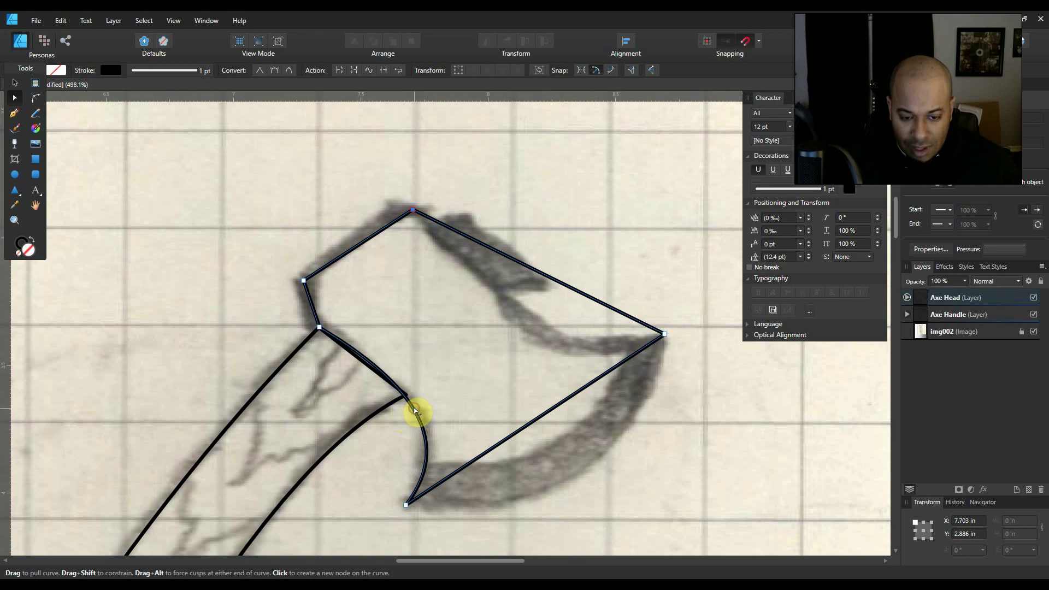
left_click_drag(535, 427, 578, 478)
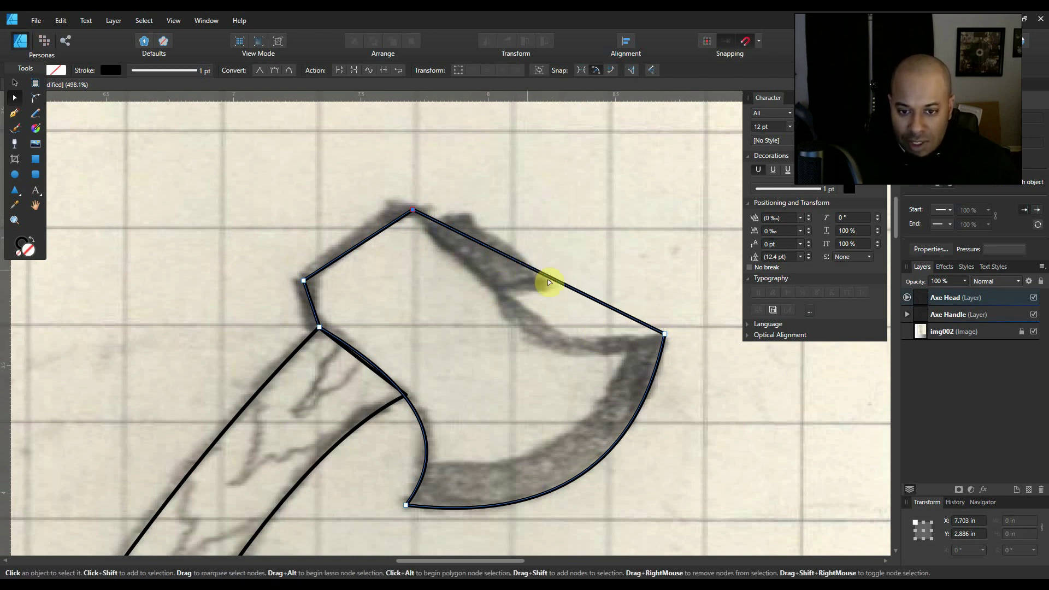
left_click_drag(573, 292, 555, 321)
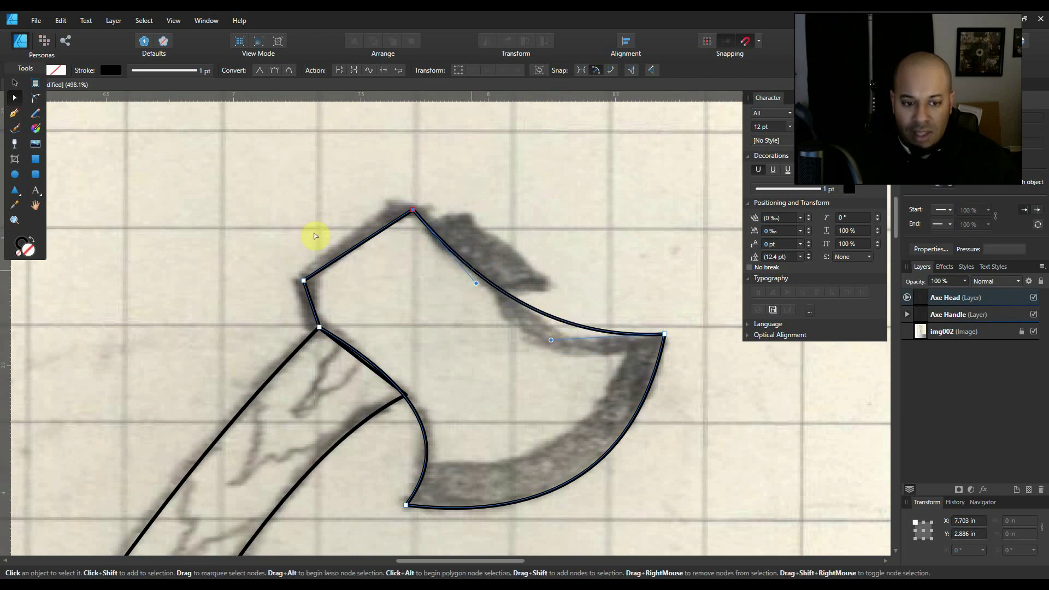
- Nudge the axe head's back and top corner nodes to fit the sketched corners, and deselect the outline
left_click(305, 283)
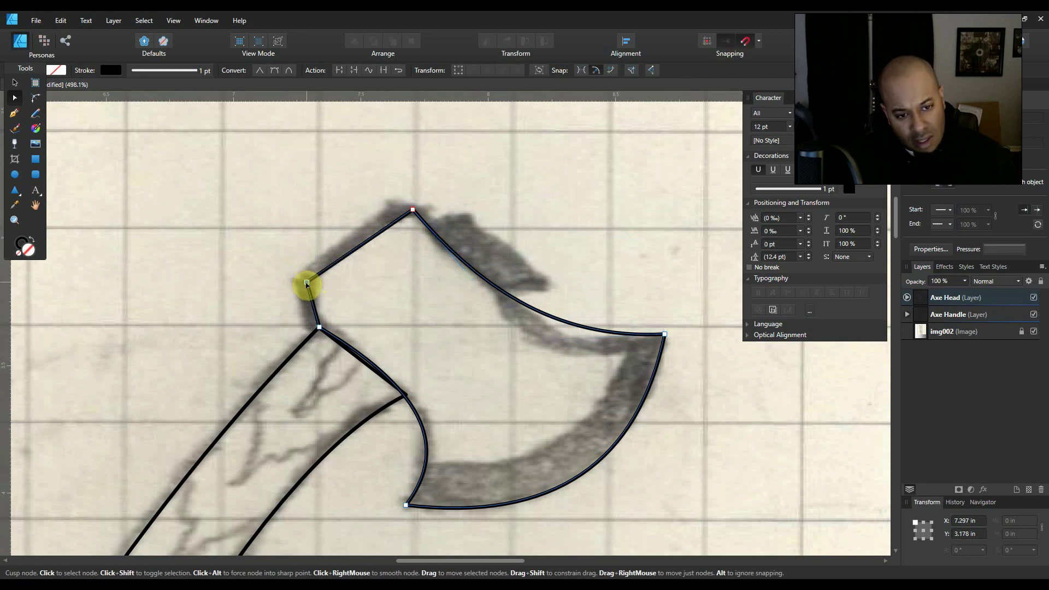
left_click(412, 210)
left_click_drag(413, 210, 403, 205)
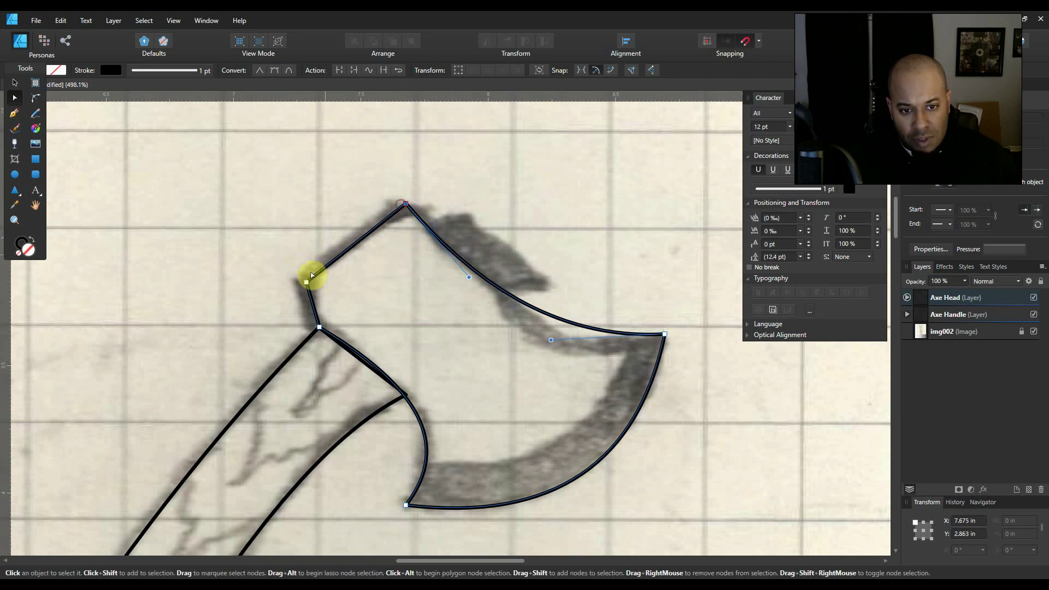
left_click(15, 85)
left_click(219, 284)
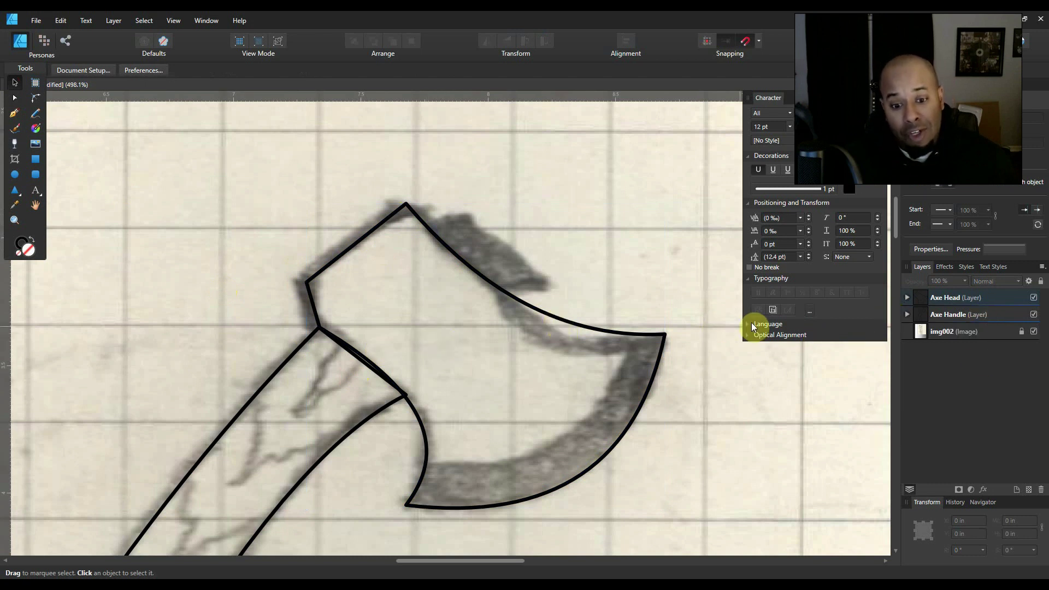
- On the Axe Head layer, draw a line between the head's lower and upper edges and bend it along the blade's shaded inner border
left_click(969, 298)
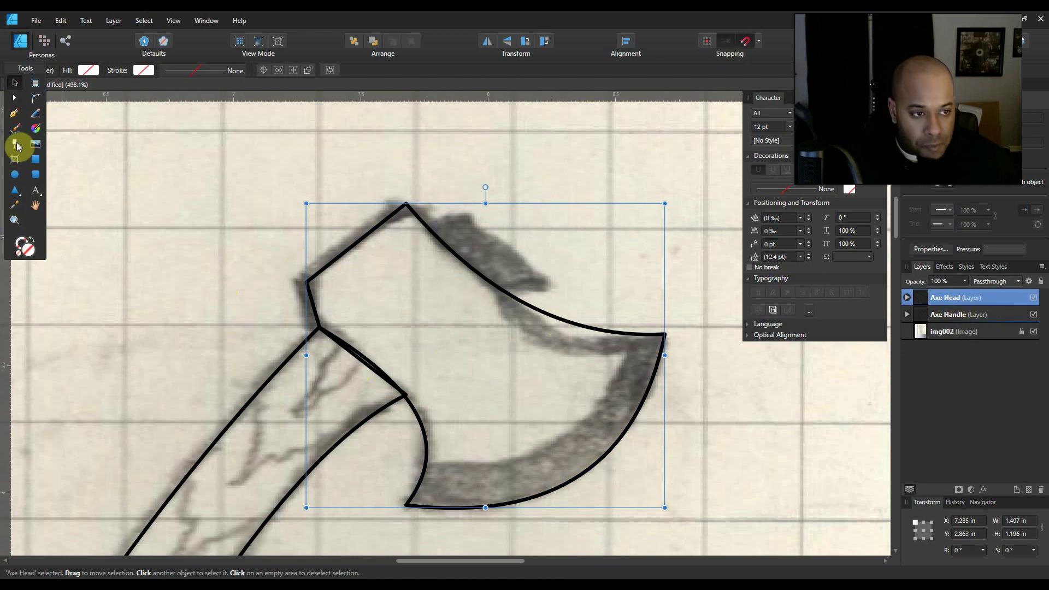
left_click(13, 113)
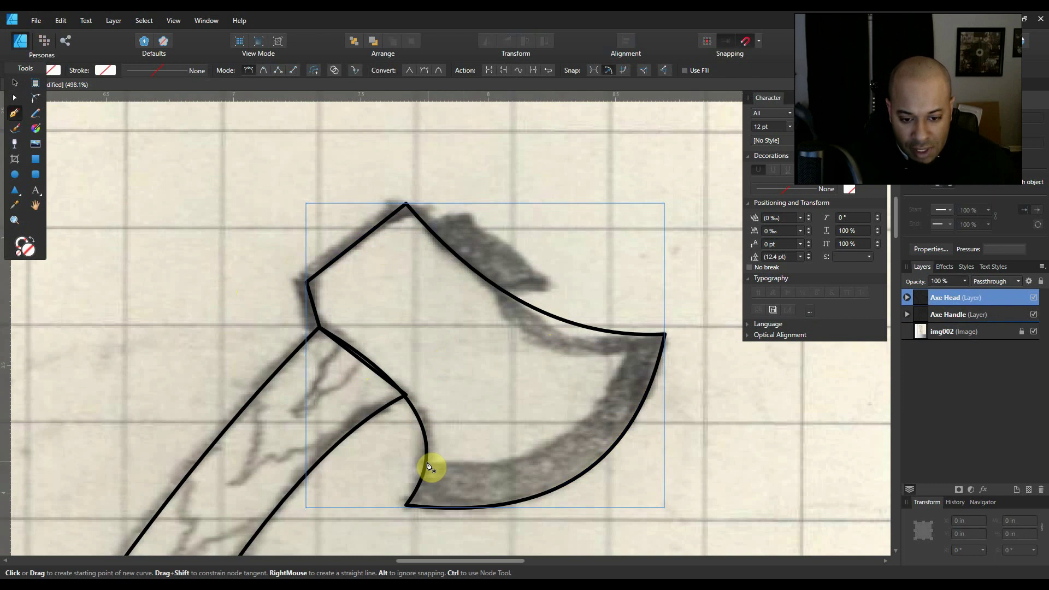
left_click(428, 463)
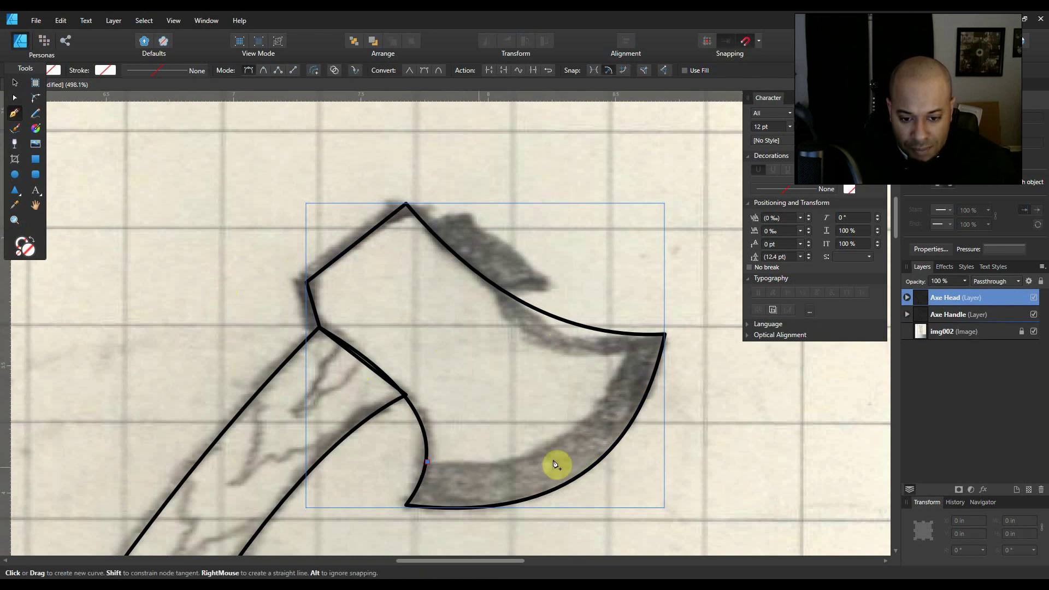
left_click(634, 337)
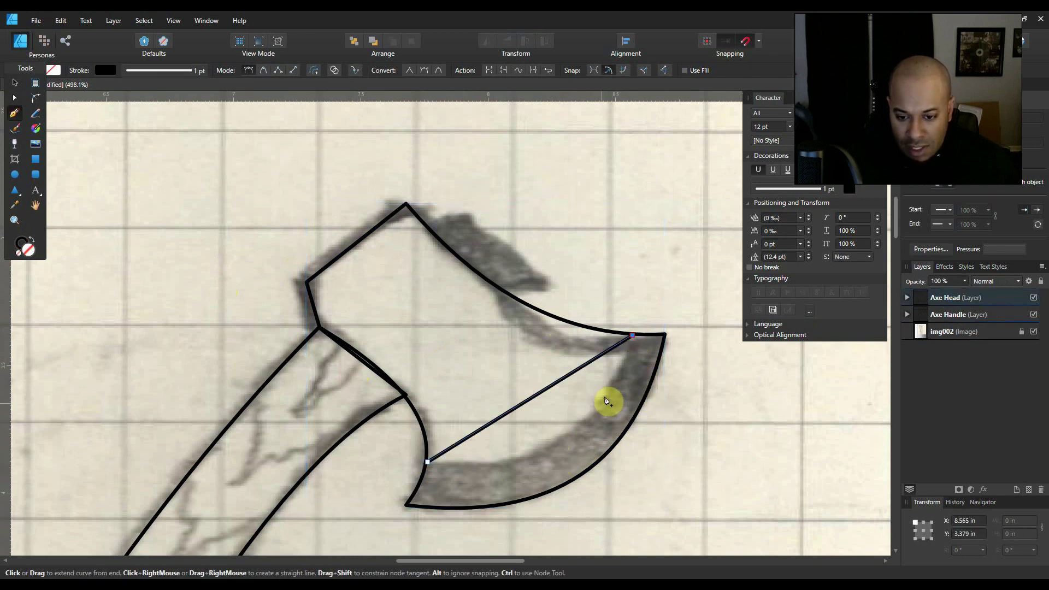
left_click(15, 97)
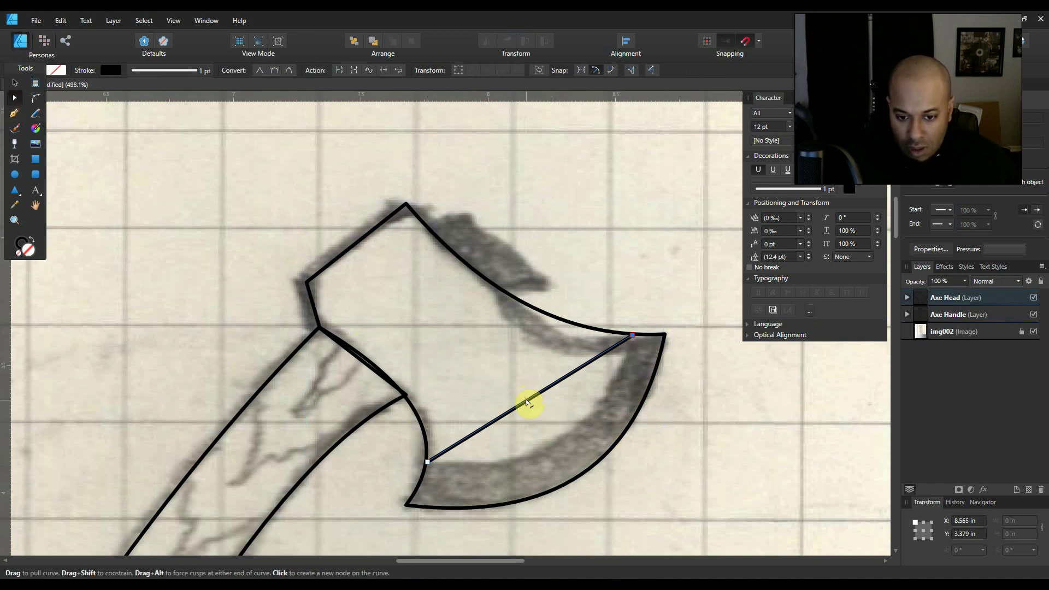
left_click_drag(527, 403, 554, 444)
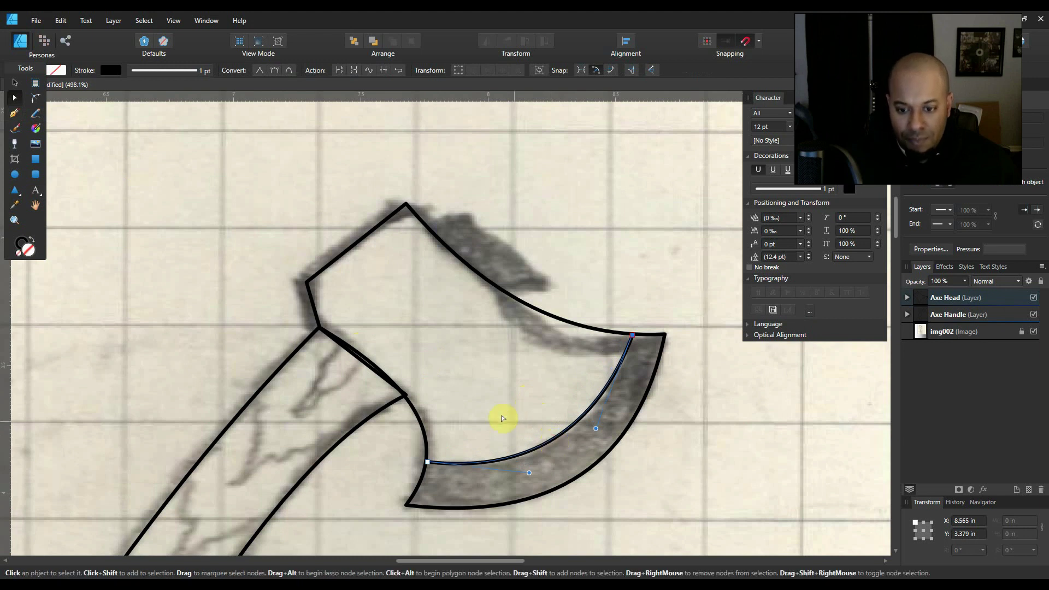
- Curve the top edge of the handle outline to match the axe head's edge and nudge its lower corner node onto that curve
left_click(961, 315)
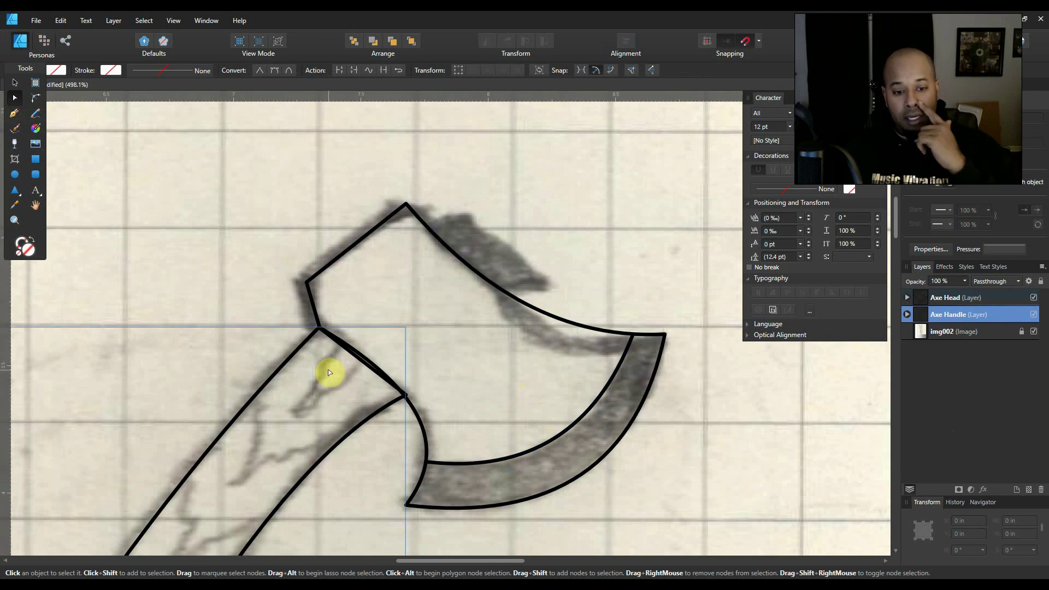
scroll(335, 368, "up", 4)
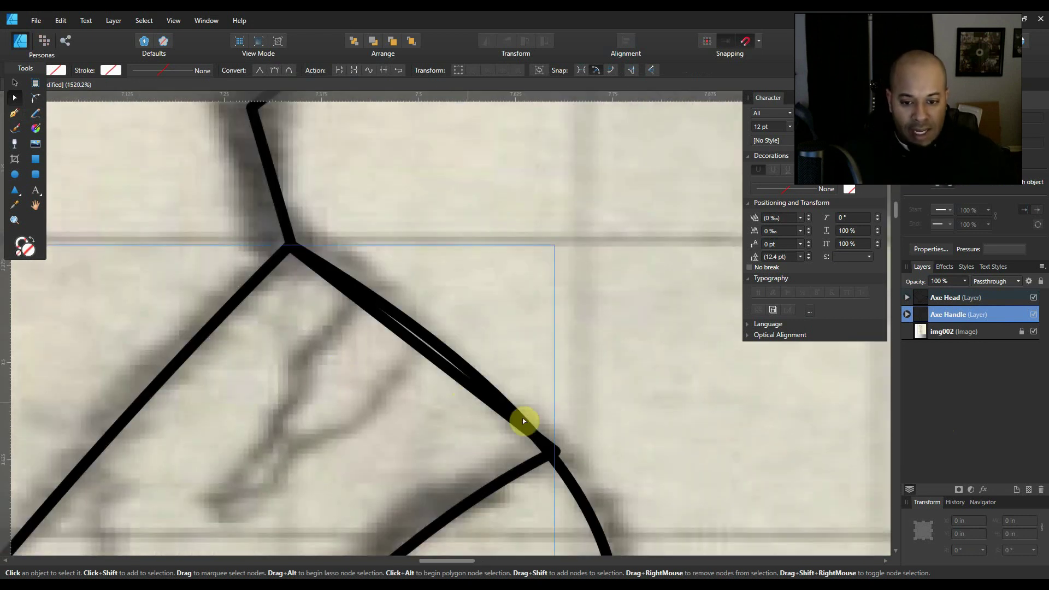
left_click(415, 350)
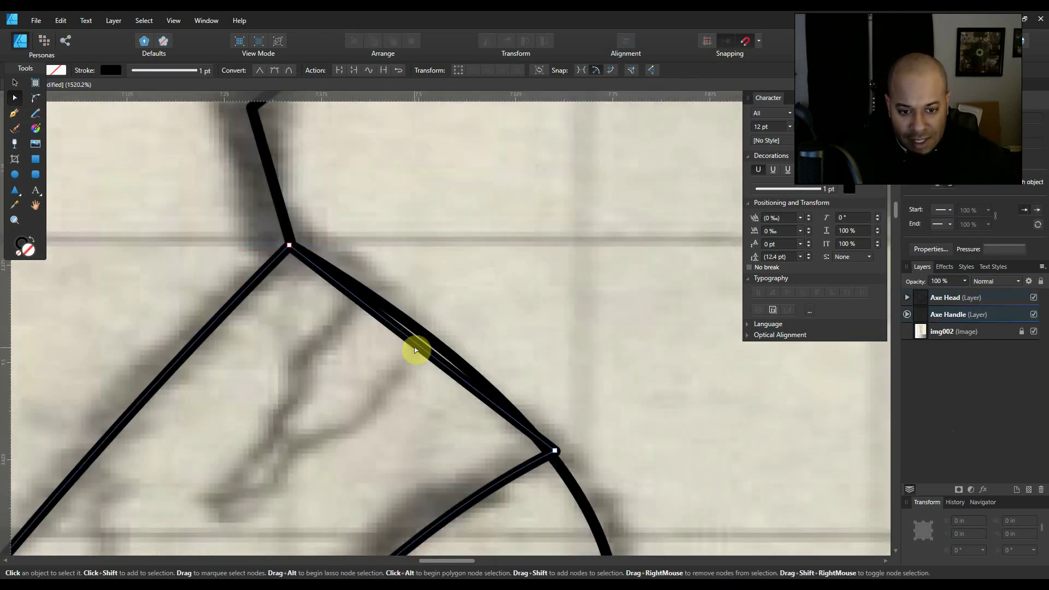
left_click_drag(419, 340, 415, 345)
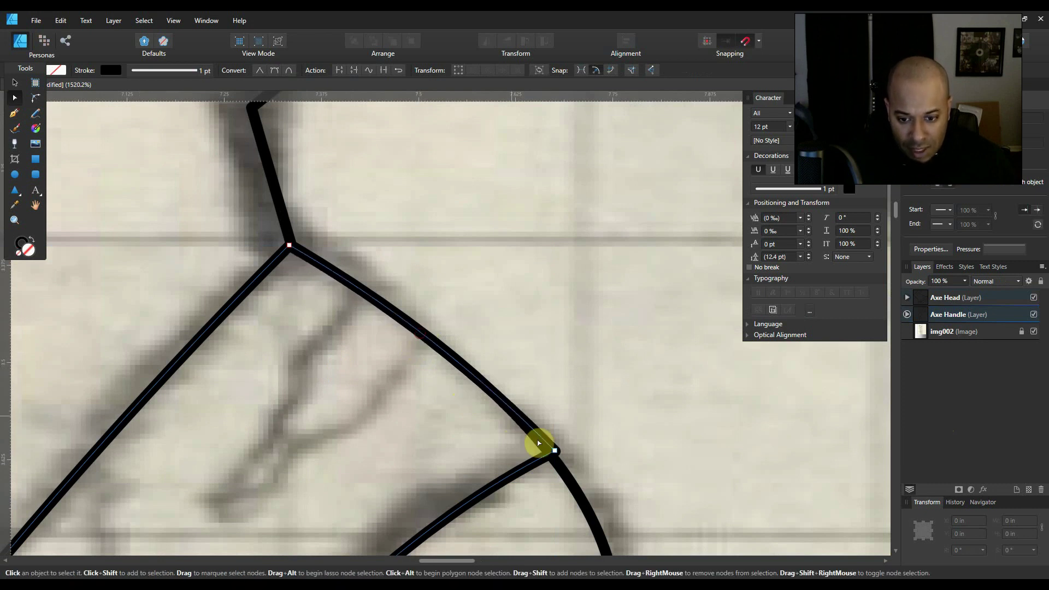
left_click_drag(554, 451, 549, 455)
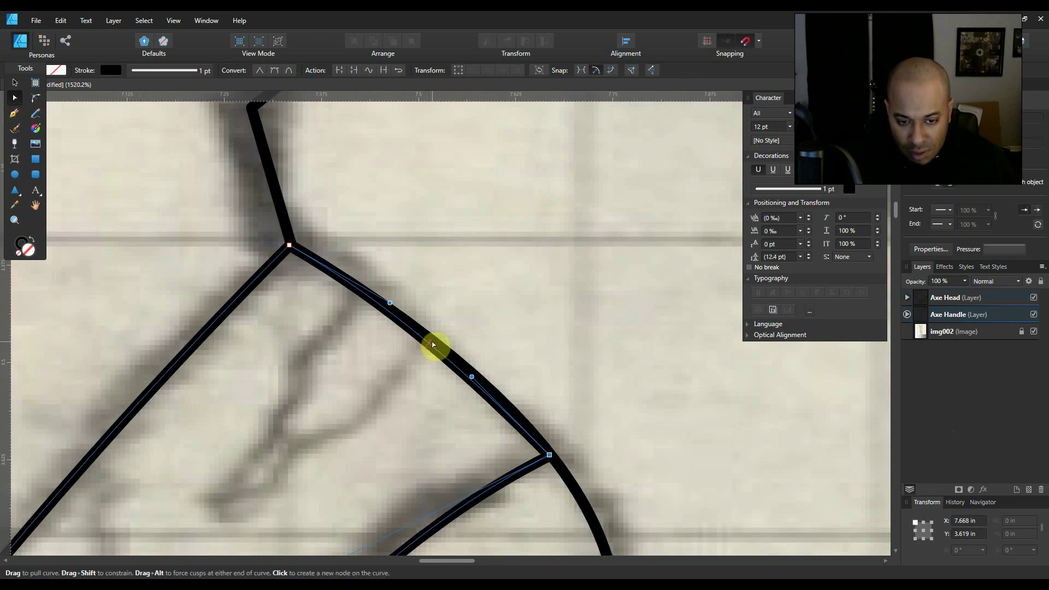
left_click(367, 391)
scroll(366, 392, "down", 5)
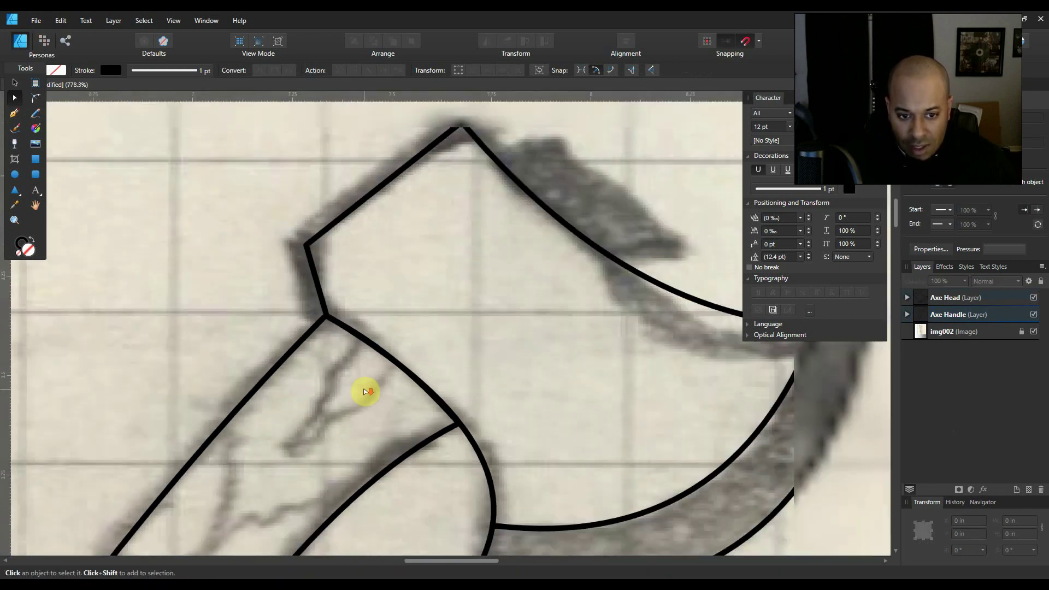
scroll(365, 392, "down", 4)
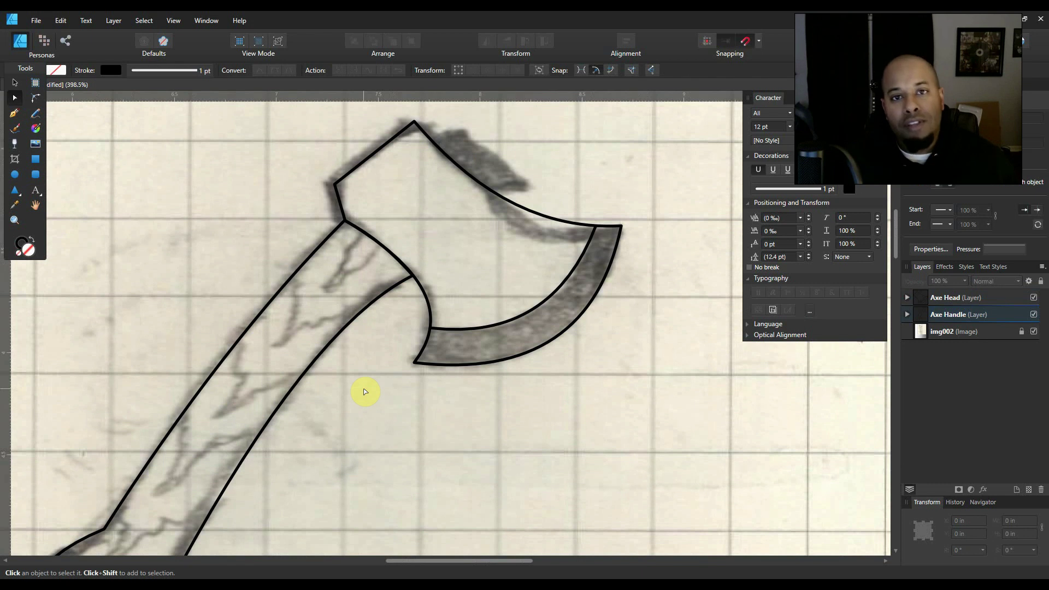
scroll(365, 392, "down", 2)
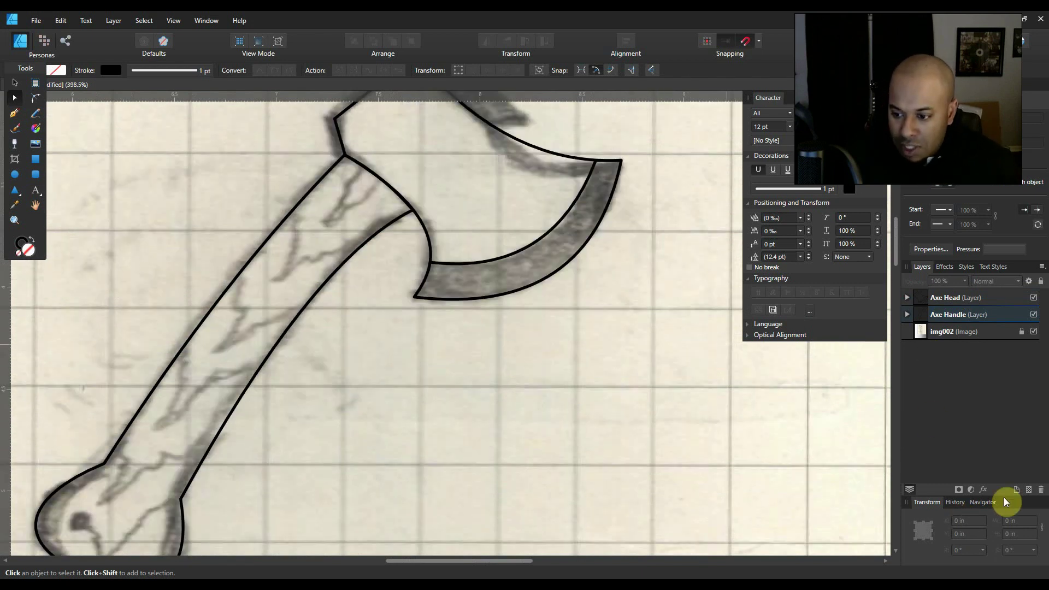
- Add a new layer named Axe Handle Detail and place it directly beneath the Axe Handle layer
left_click(1016, 490)
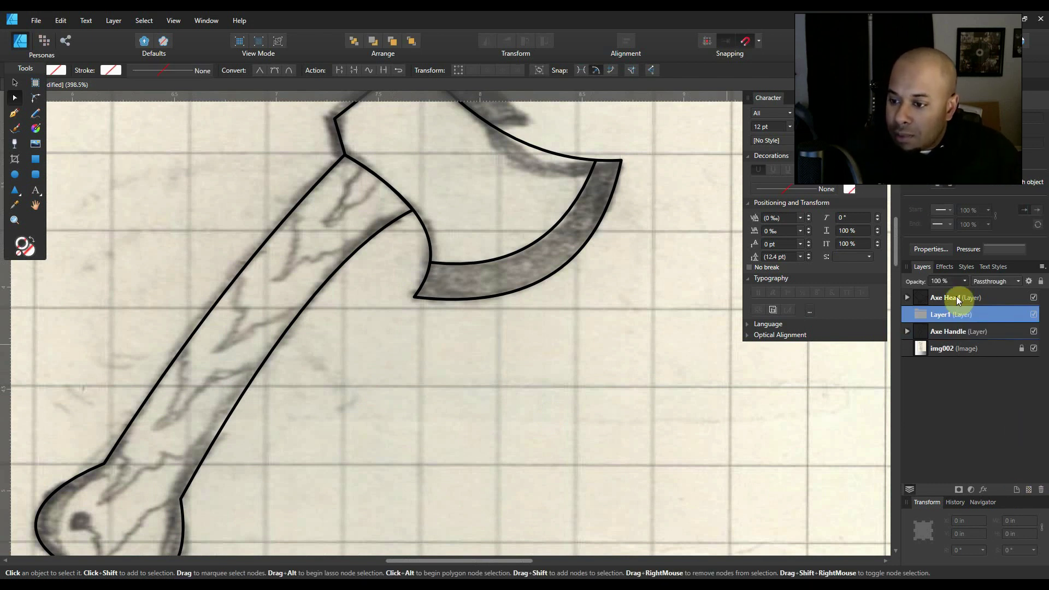
double_click(959, 315)
type("Axe Handle Detail")
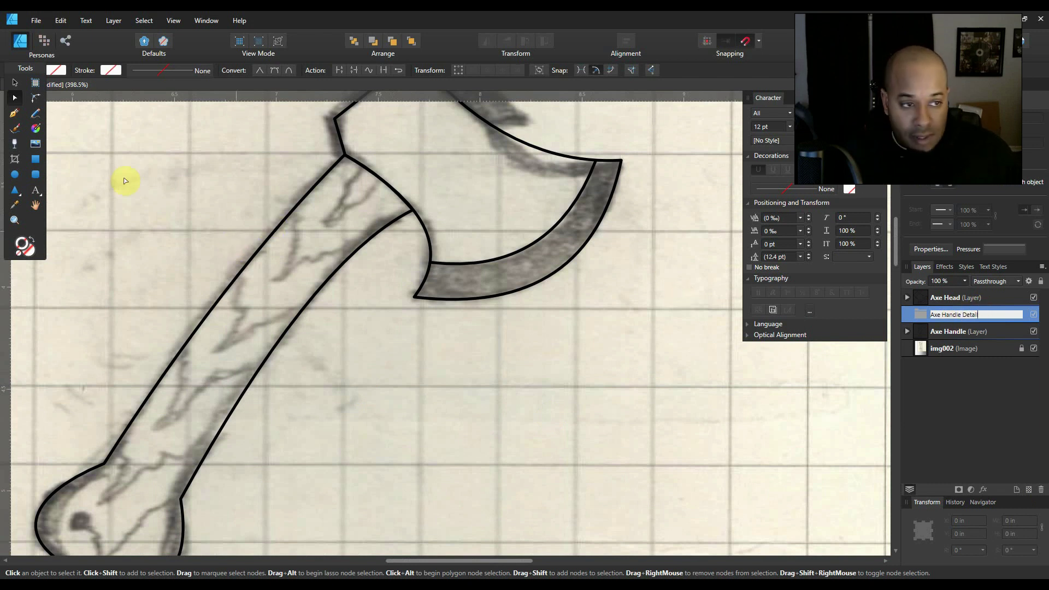
left_click(14, 83)
left_click_drag(943, 316, 912, 342)
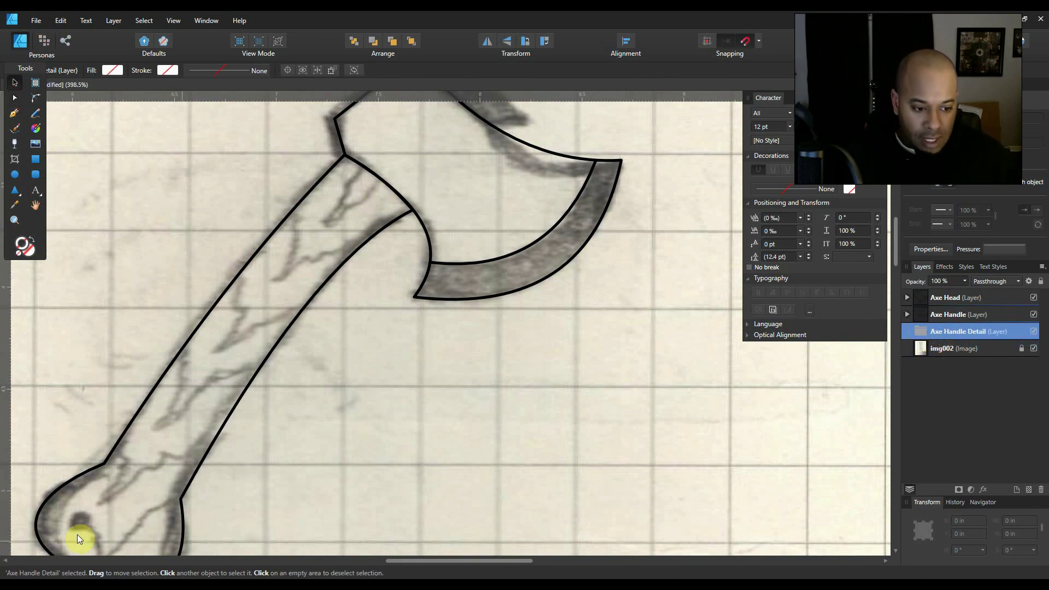
- With the Vector Brush, trace the two uppermost V-shaped wood cracks on the handle, just below the axe head
scroll(76, 522, "down", 1)
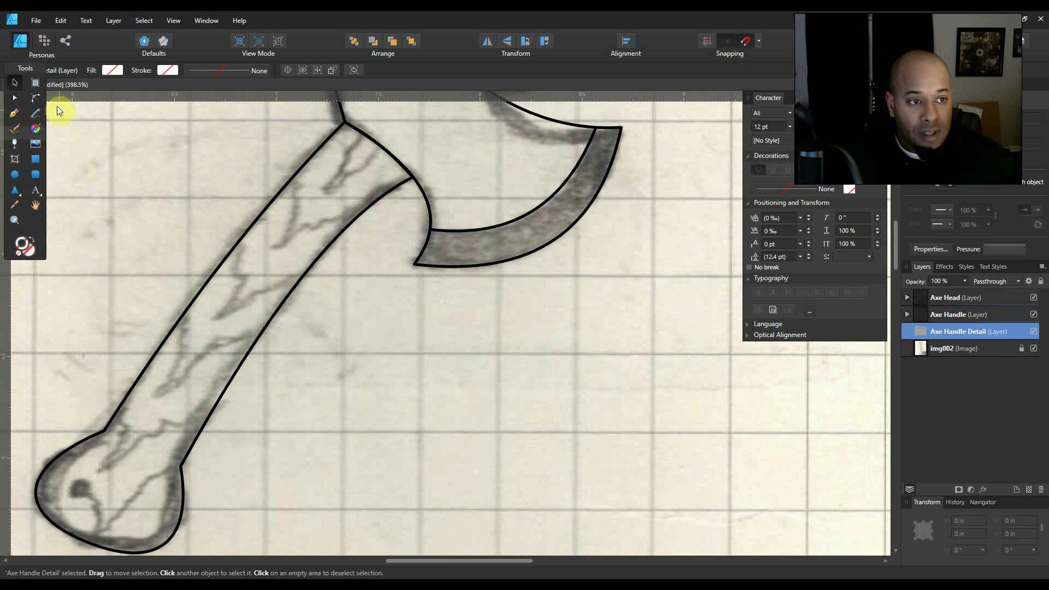
left_click(15, 113)
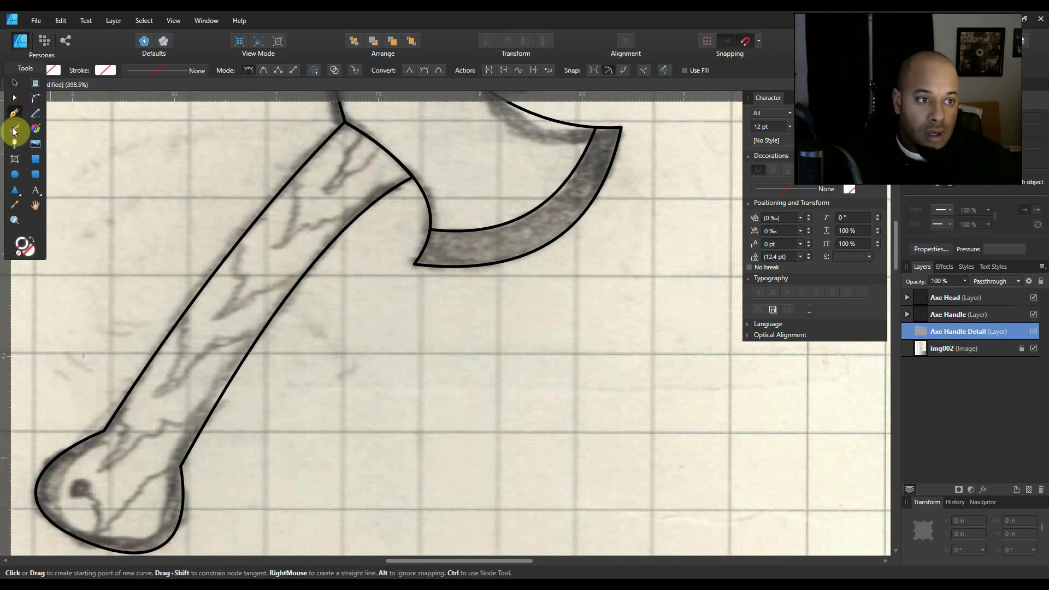
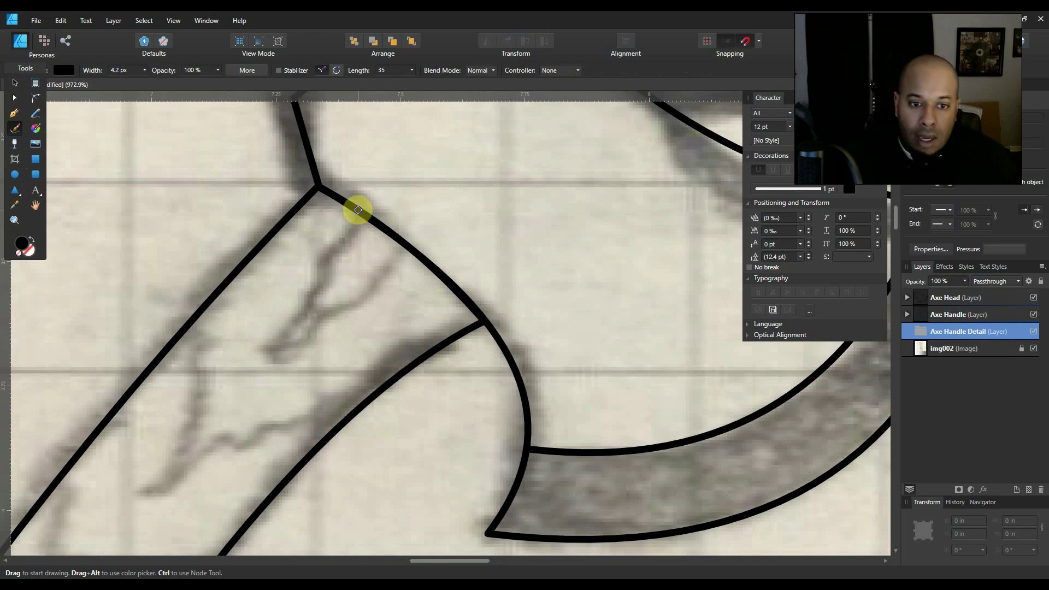
mouse_move(357, 217)
left_mouse_down()
mouse_move(318, 262)
mouse_move(310, 319)
mouse_move(286, 336)
mouse_move(286, 354)
mouse_move(410, 245)
left_mouse_up()
scroll(339, 280, "down", 3)
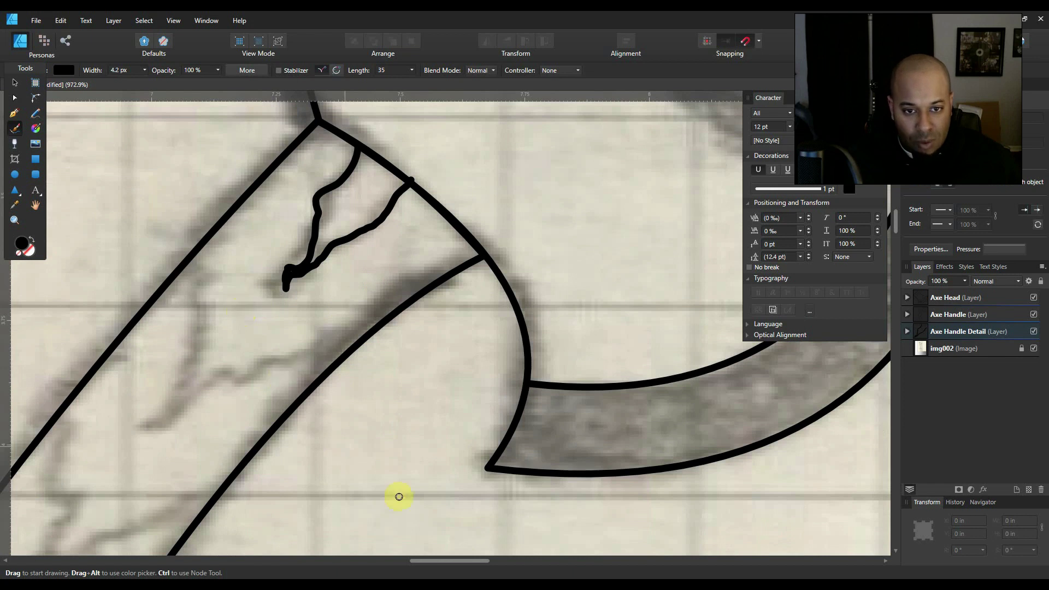
left_click_drag(435, 559, 421, 558)
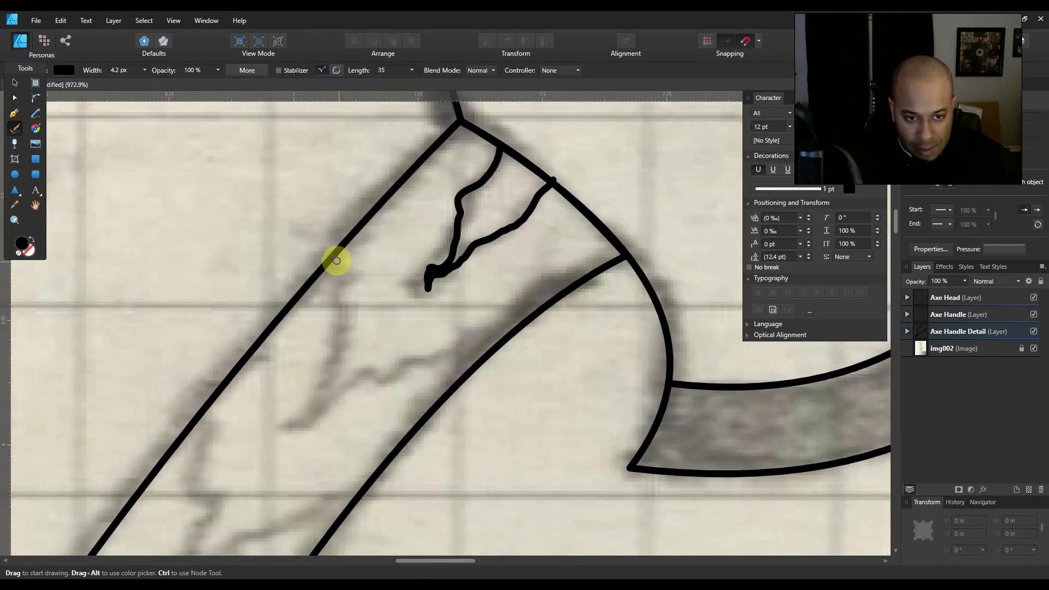
mouse_move(333, 260)
left_mouse_down()
mouse_move(329, 380)
mouse_move(301, 424)
mouse_move(353, 383)
mouse_move(393, 378)
mouse_move(423, 358)
mouse_move(484, 355)
left_mouse_up()
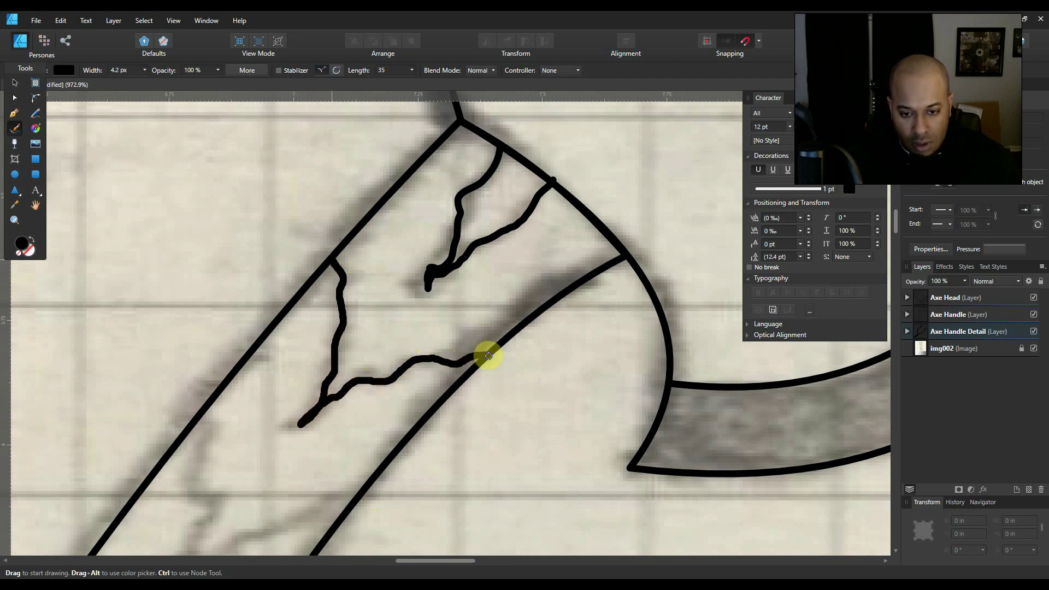
- Trace the next two V-shaped cracks along the middle of the handle, each spanning from edge to edge
scroll(242, 357, "down", 5)
left_click_drag(414, 568, 398, 568)
scroll(330, 216, "down", 2)
mouse_move(363, 153)
left_mouse_down()
mouse_move(360, 212)
mouse_move(368, 271)
mouse_move(327, 329)
mouse_move(402, 273)
mouse_move(522, 234)
left_mouse_up()
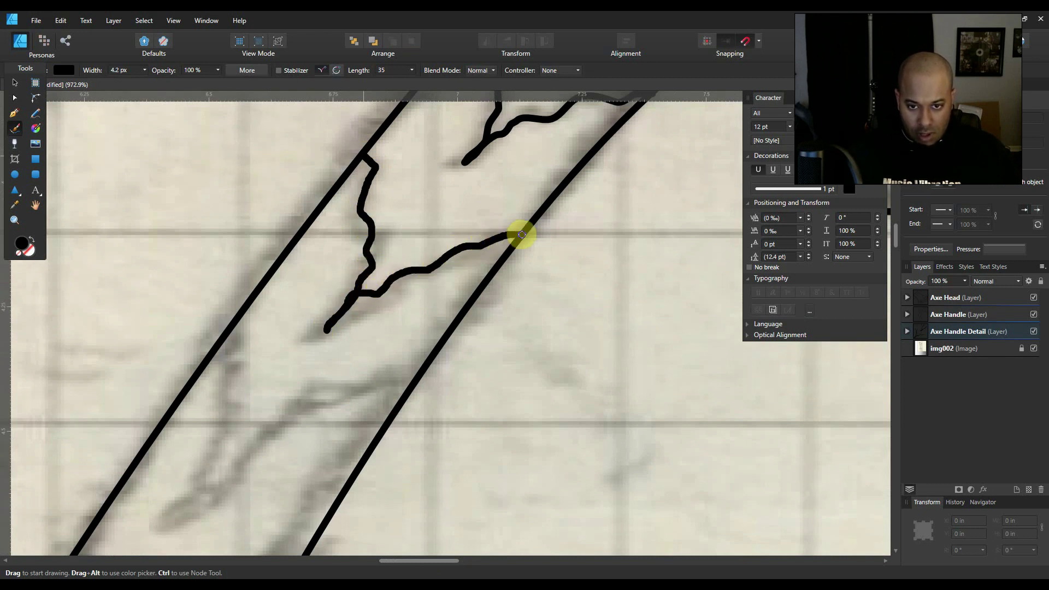
scroll(513, 403, "down", 2)
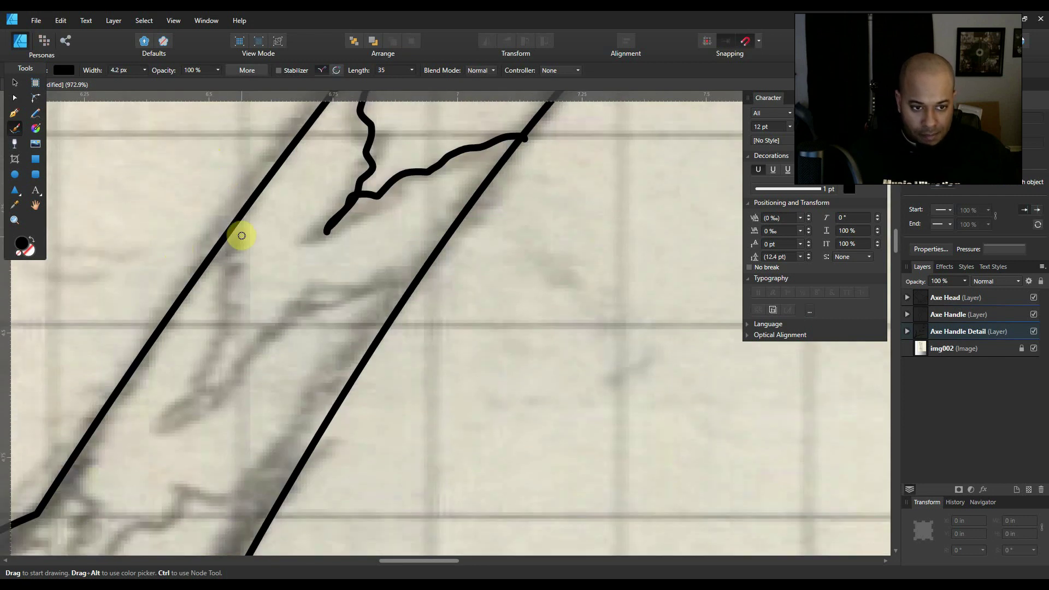
mouse_move(237, 228)
left_mouse_down()
mouse_move(224, 377)
mouse_move(183, 411)
mouse_move(226, 377)
mouse_move(250, 339)
mouse_move(313, 300)
mouse_move(408, 279)
left_mouse_up()
- Trace the crack just above the handle's knob and the crack running from the knob's dark spot to the handle's edge
scroll(408, 279, "down", 3)
left_click_drag(407, 564, 377, 562)
scroll(366, 426, "down", 2)
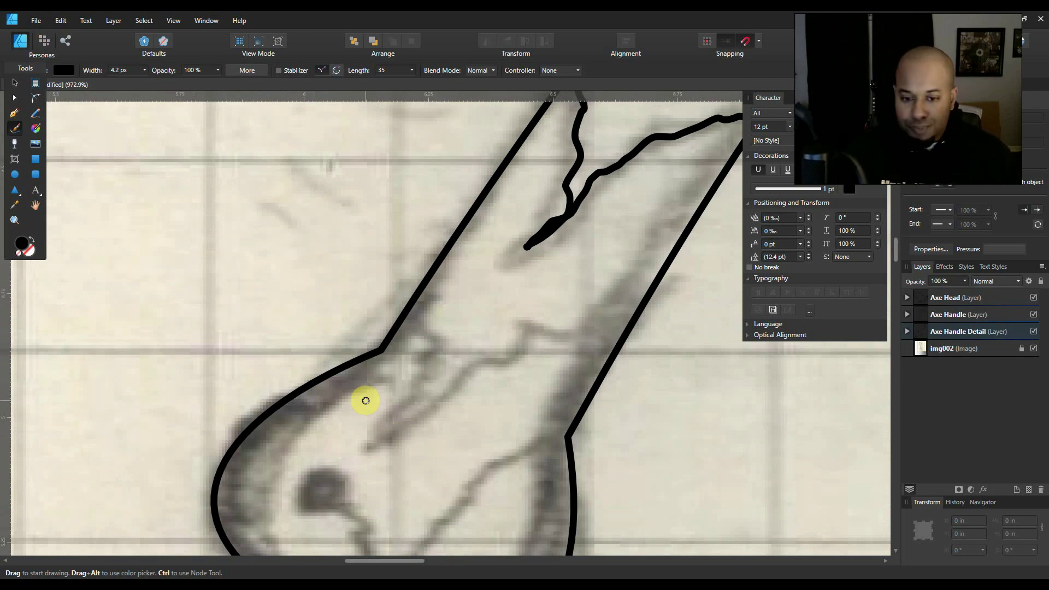
scroll(393, 350, "up", 1)
mouse_move(416, 322)
left_mouse_down()
mouse_move(434, 341)
mouse_move(378, 462)
mouse_move(511, 379)
mouse_move(535, 343)
mouse_move(605, 359)
mouse_move(636, 336)
left_mouse_up()
scroll(567, 368, "down", 5)
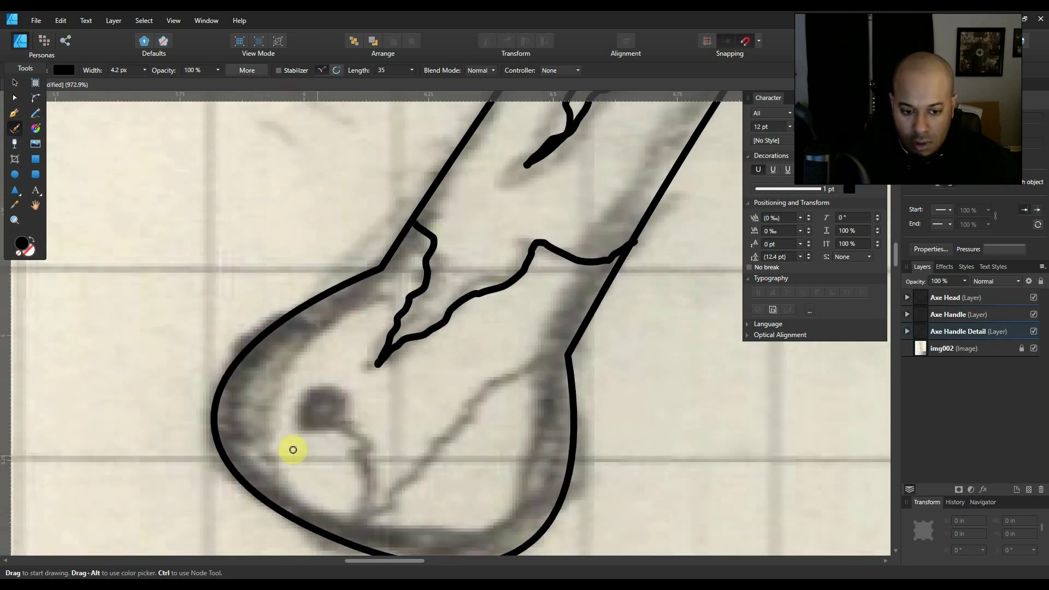
scroll(346, 431, "down", 3)
mouse_move(336, 350)
left_mouse_down()
mouse_move(351, 482)
mouse_move(398, 416)
mouse_move(486, 331)
mouse_move(567, 291)
left_mouse_up()
- Draw a circle about 0.11 in wide over the knob's dark spot and fill it black
key("m")
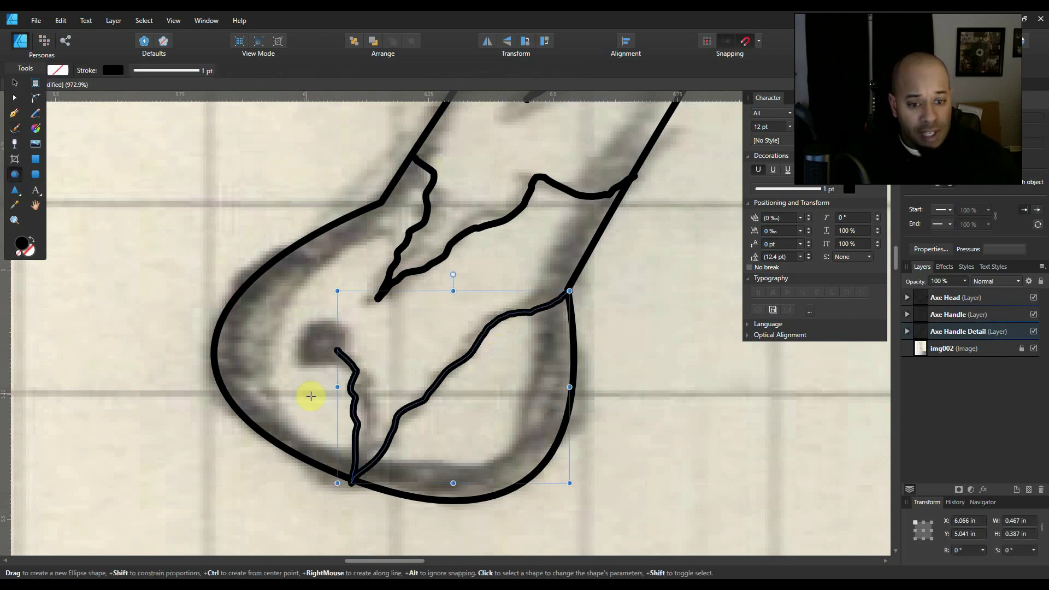
key("a")
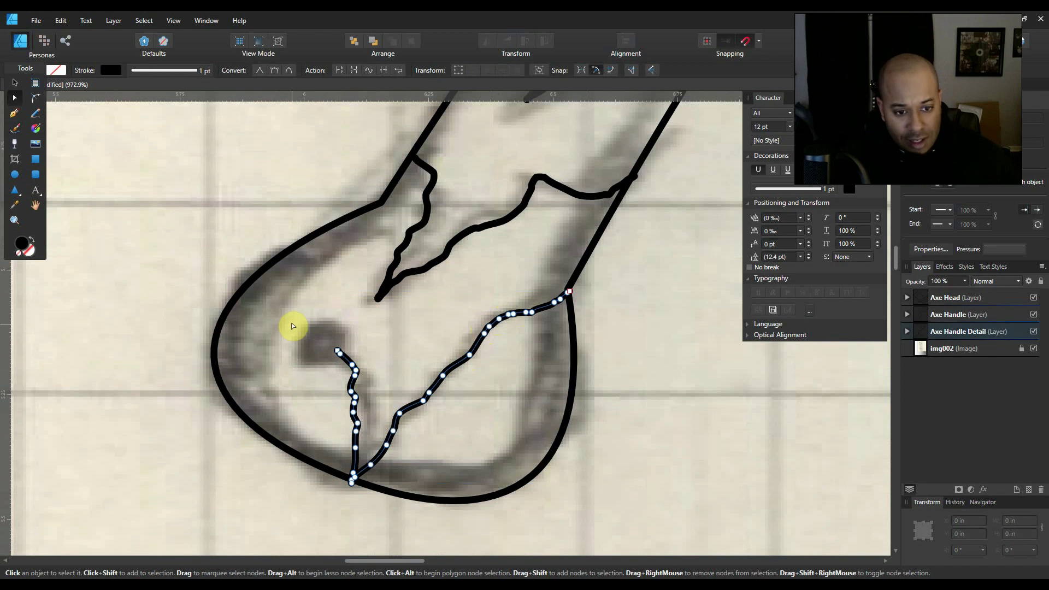
left_click(15, 174)
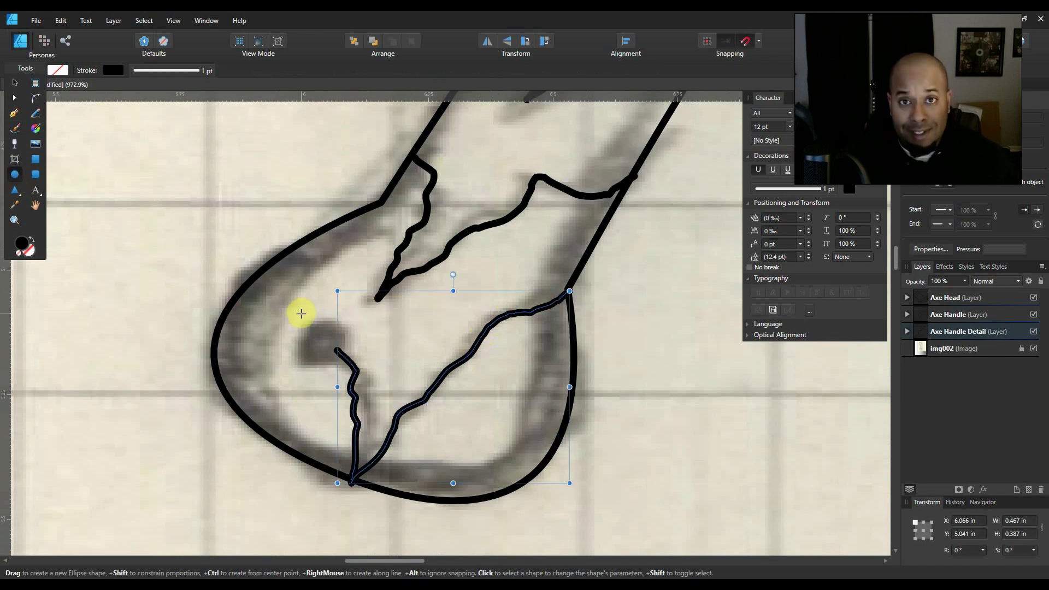
left_click_drag(301, 313, 356, 368)
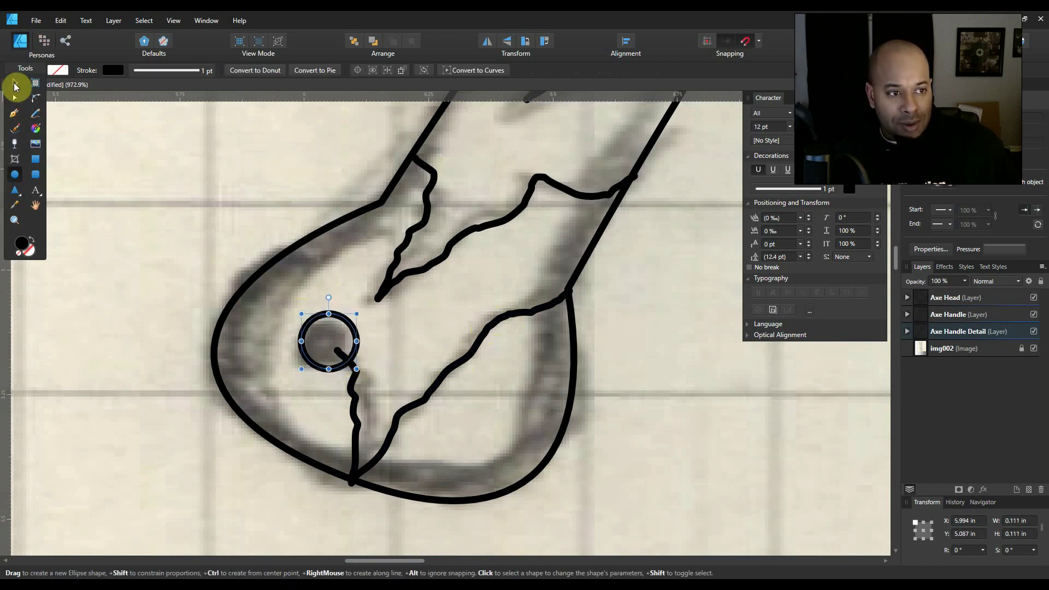
left_click(59, 70)
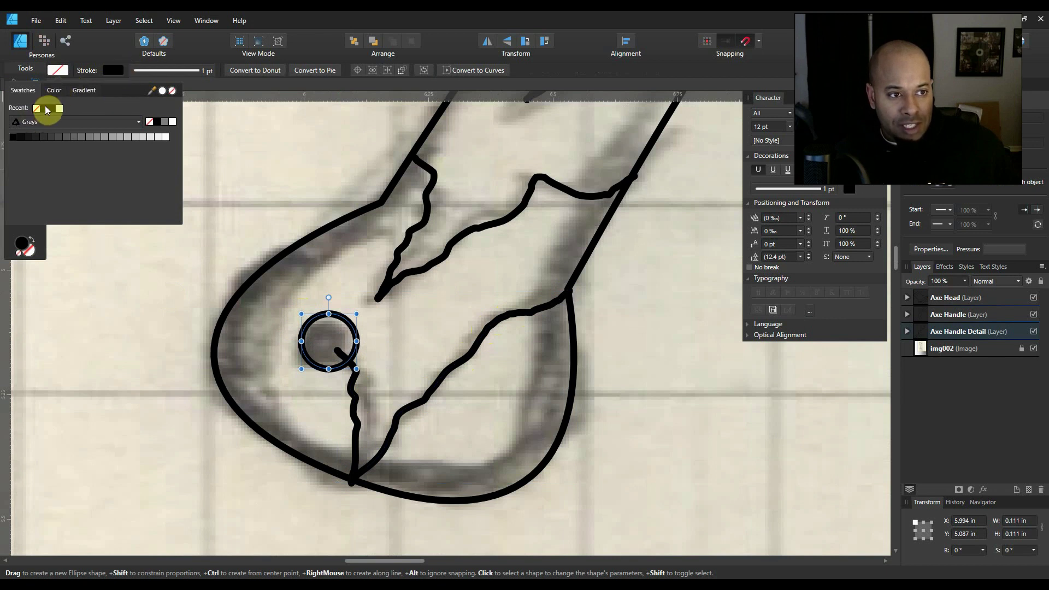
left_click(44, 109)
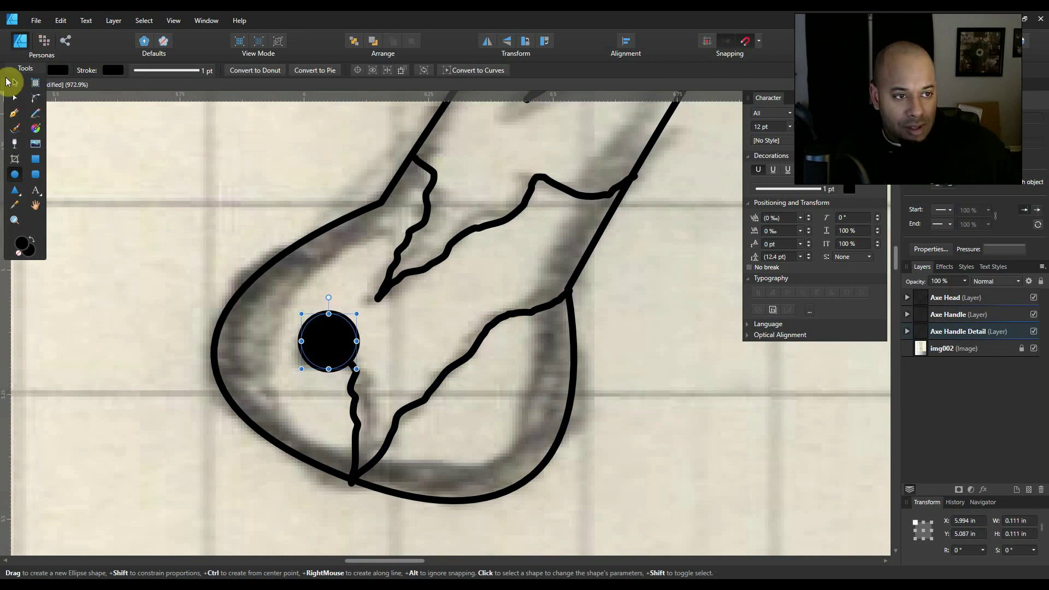
- Nest the Axe Handle Detail layer inside the handle's curve on the Axe Handle layer so the outline clips the cracks
left_click(13, 82)
scroll(664, 336, "down", 5)
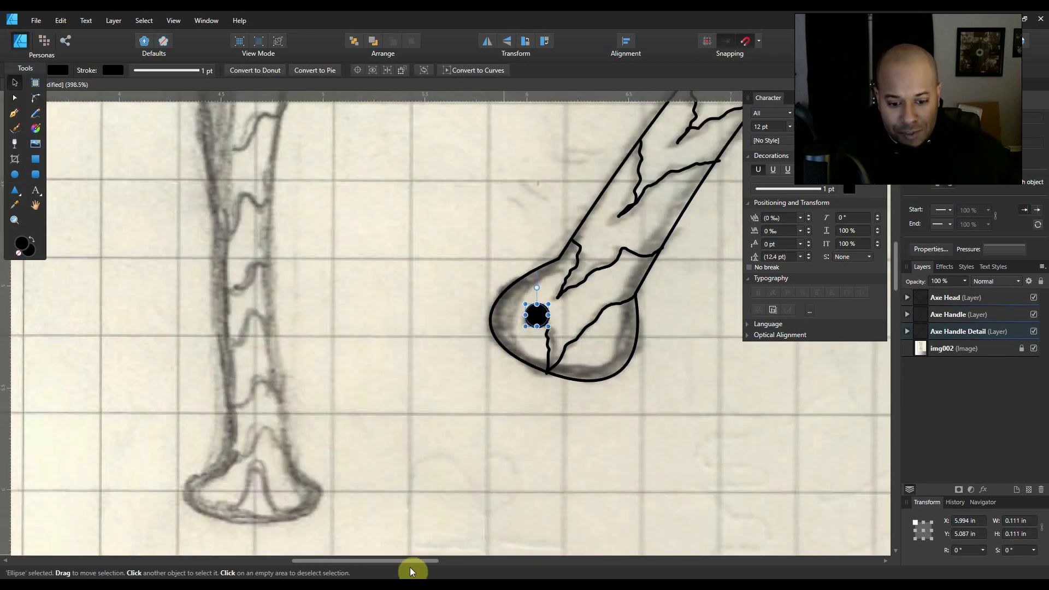
scroll(420, 562, "right", 5)
scroll(497, 464, "up", 3)
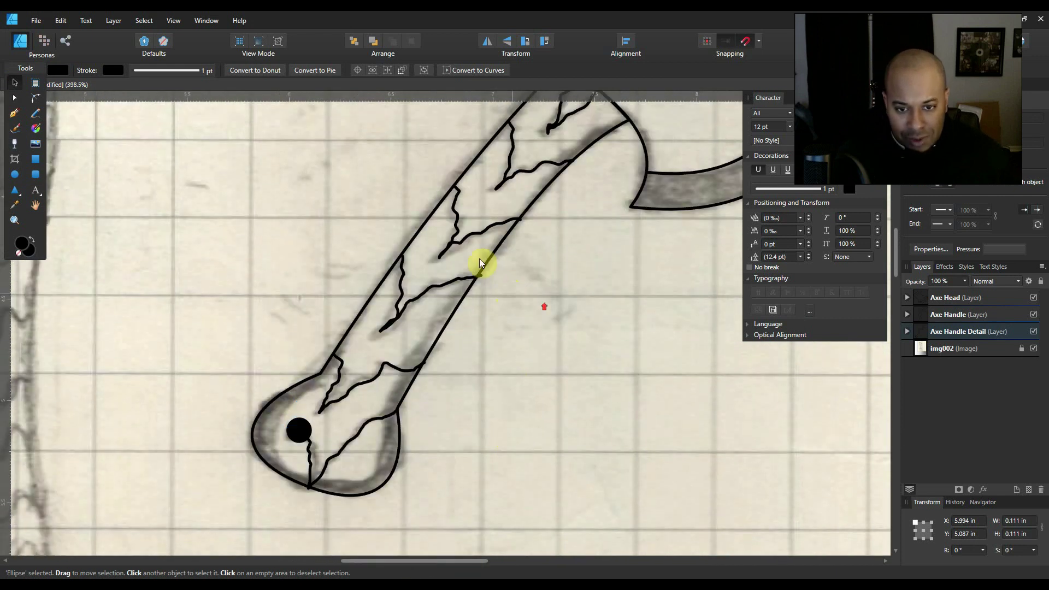
scroll(525, 278, "up", 2)
scroll(552, 273, "down", 1)
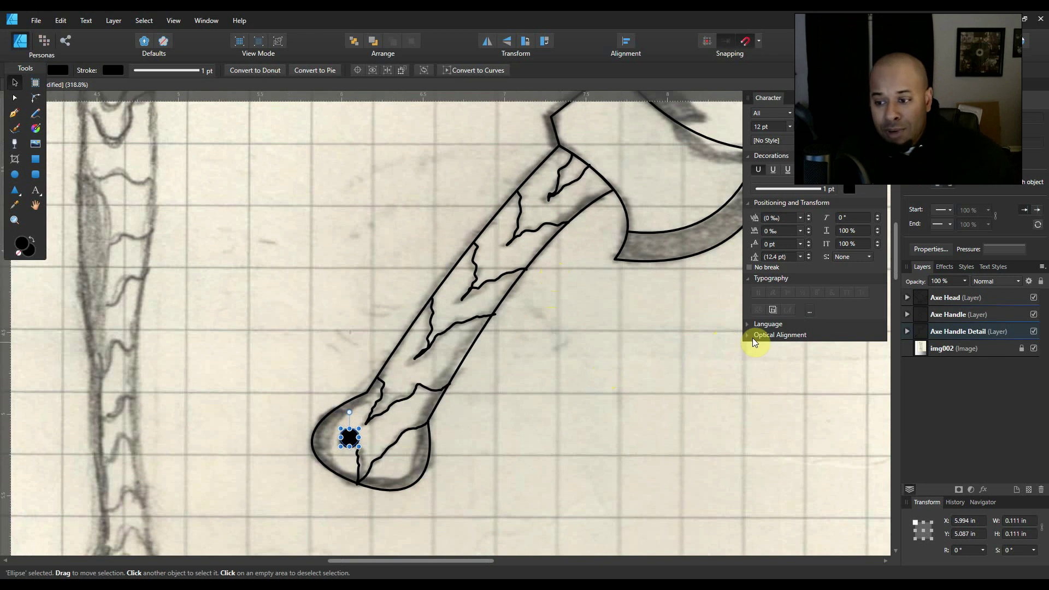
left_click(907, 315)
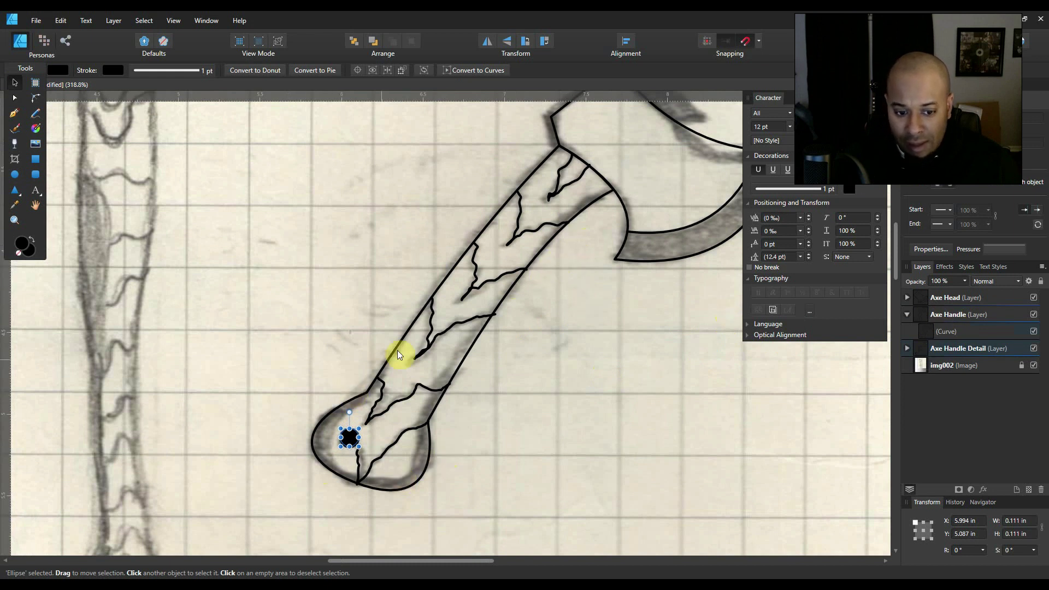
left_click_drag(958, 352, 952, 333)
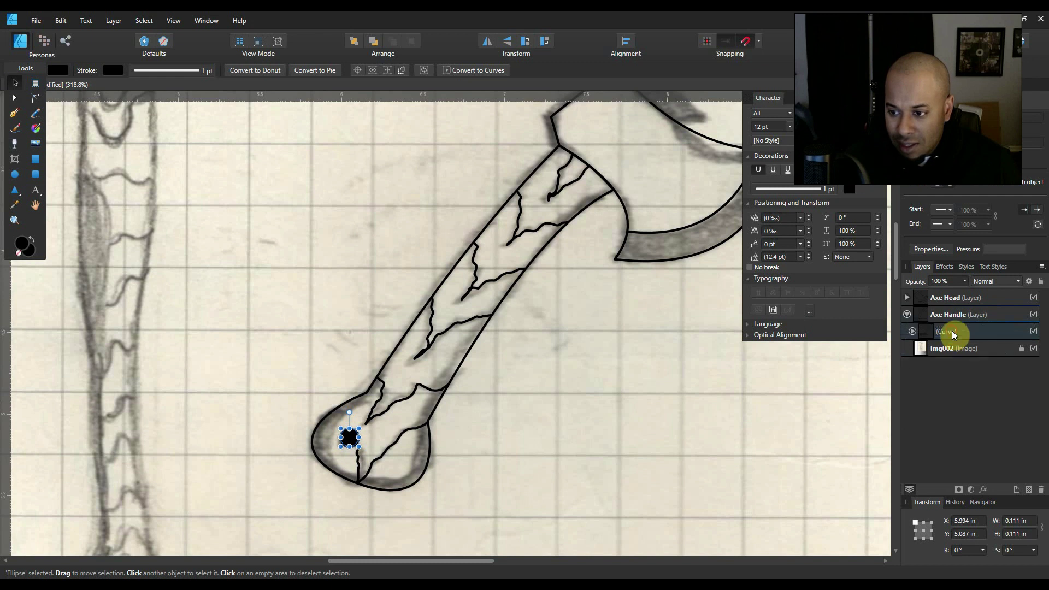
left_click(525, 454)
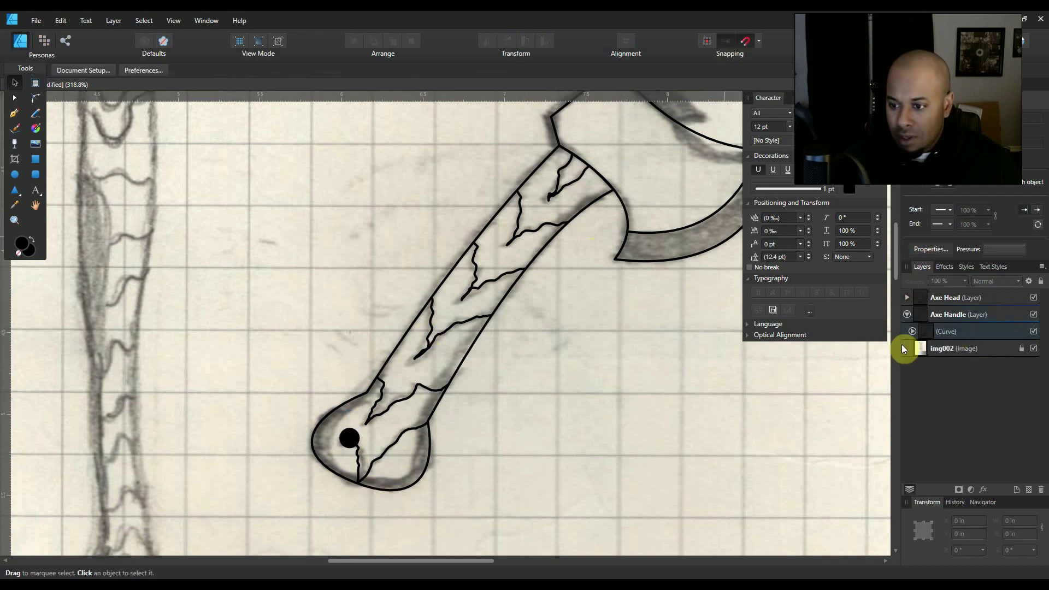
left_click(909, 316)
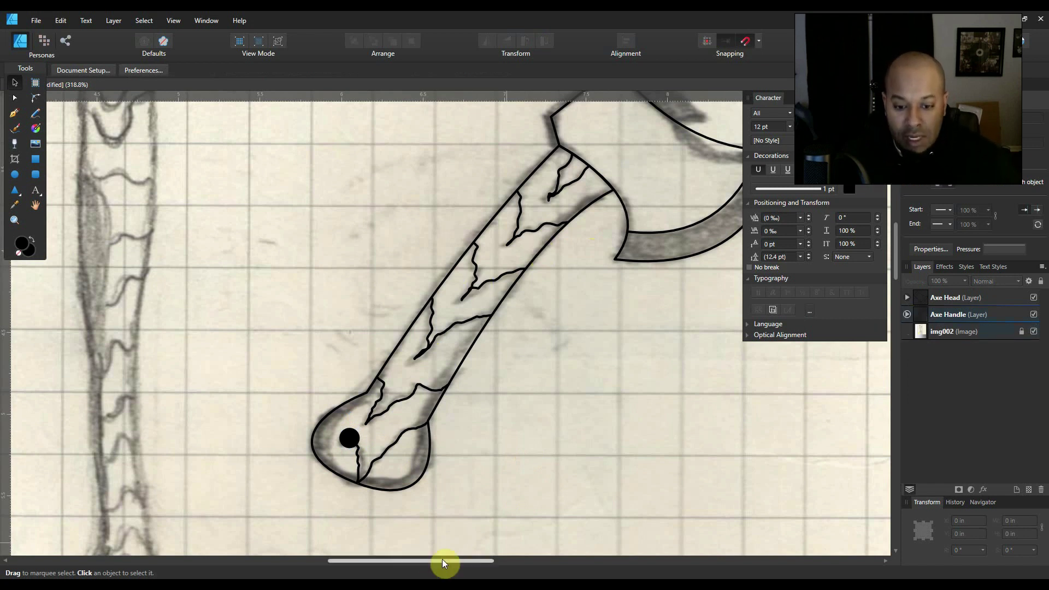
left_click_drag(441, 560, 460, 558)
scroll(457, 245, "up", 1)
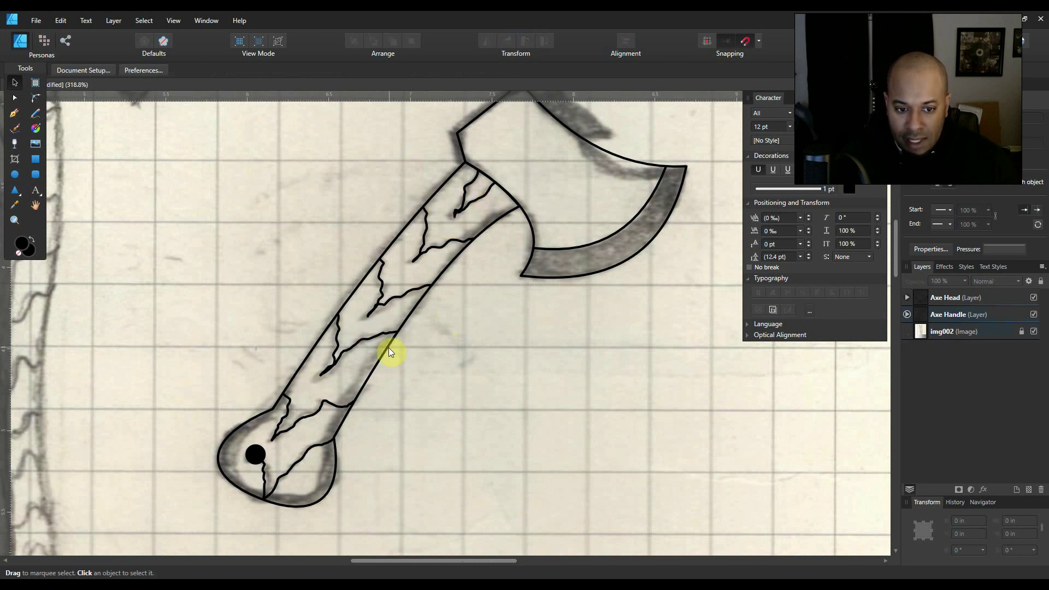
- Try moving the nested Axe Handle Detail layer to test the clipping, undo the move and deselect everything
left_click(907, 316)
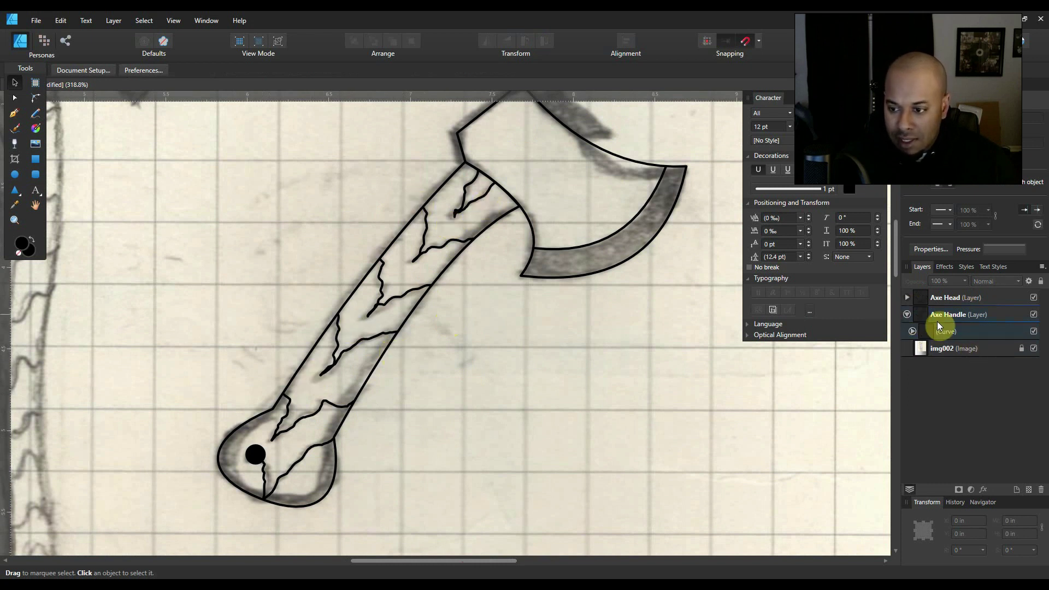
left_click(951, 332)
left_click_drag(458, 358, 460, 316)
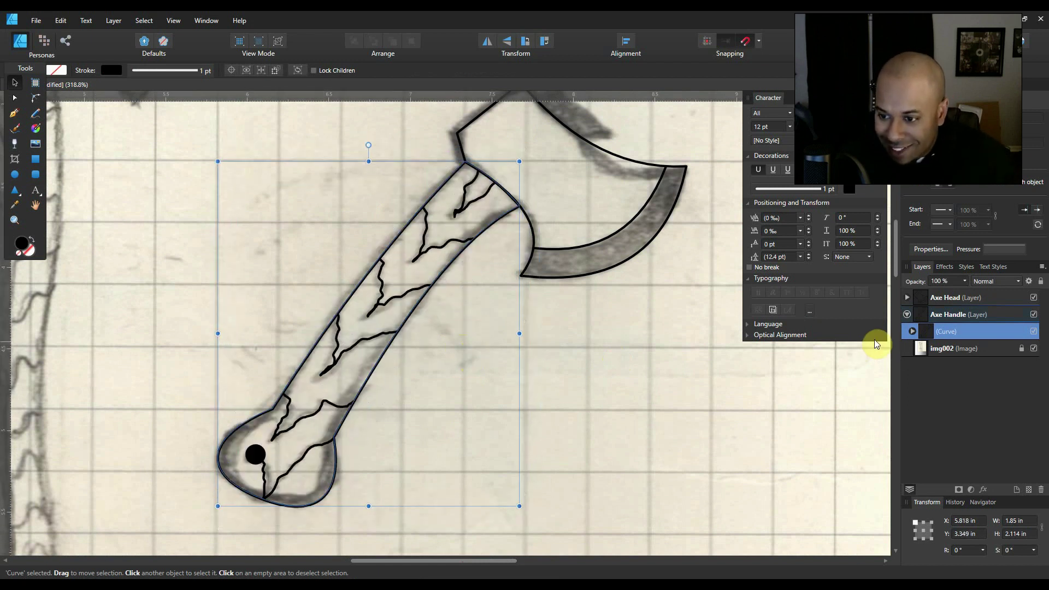
left_click(912, 331)
left_click(972, 349)
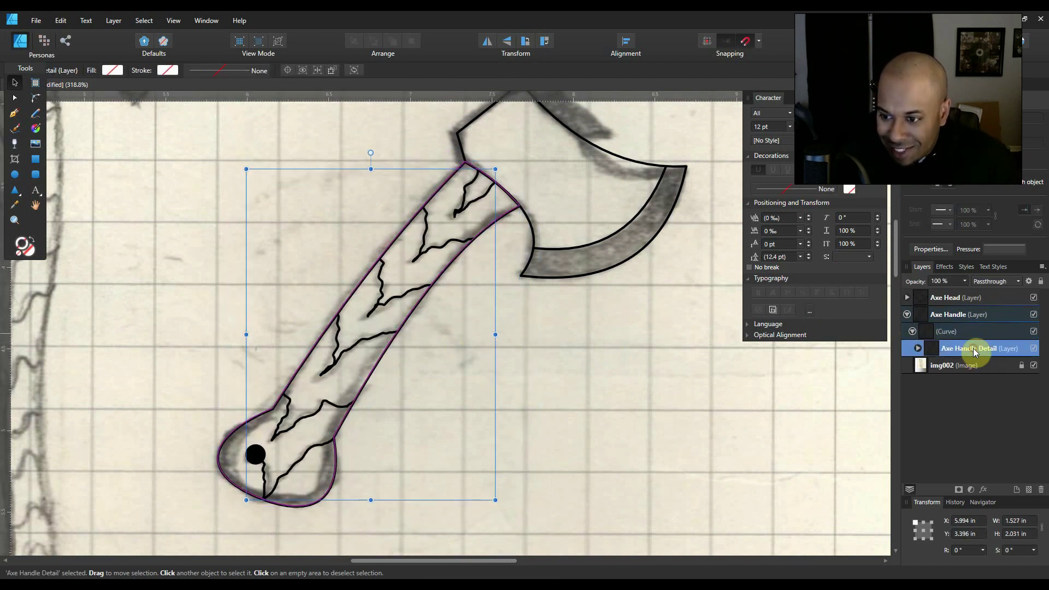
left_click_drag(295, 360, 286, 303)
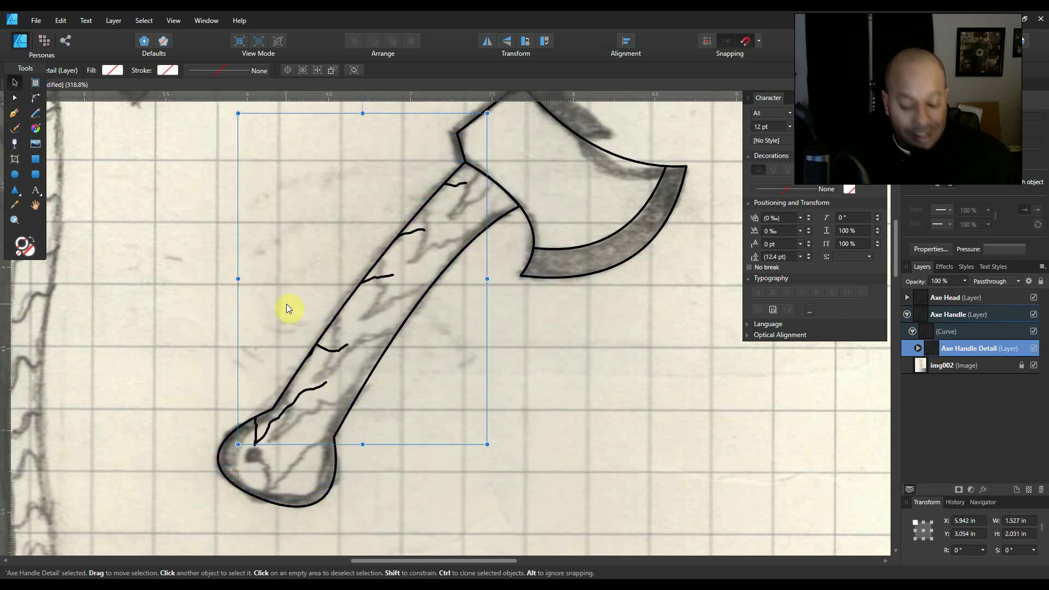
key("ctrl+z")
left_click(608, 347)
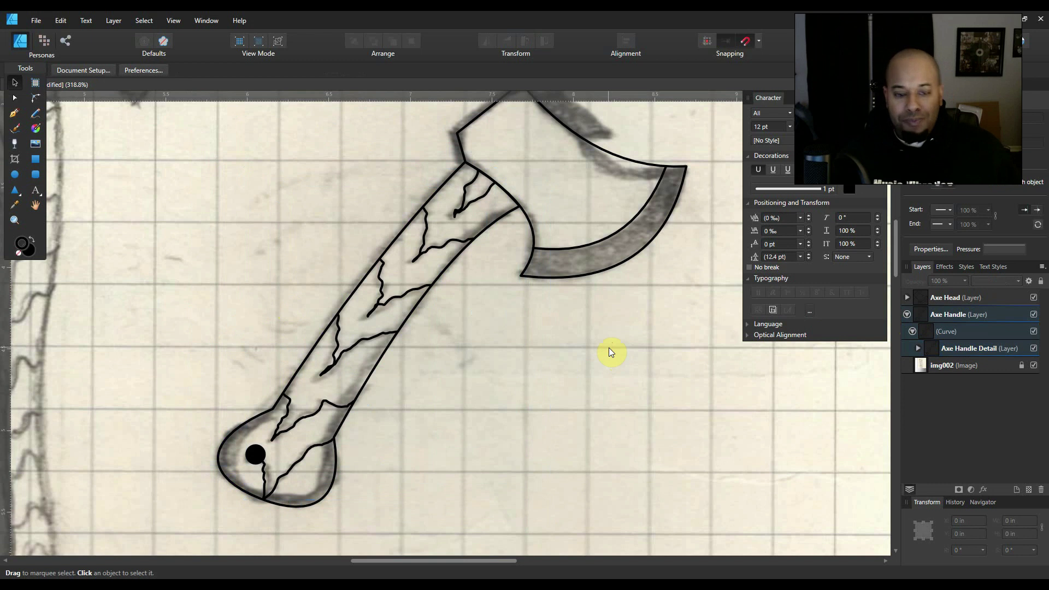
- Hide the scanned sketch img002 and view the axe line art on its own
scroll(513, 353, "down", 1)
scroll(513, 352, "down", 1)
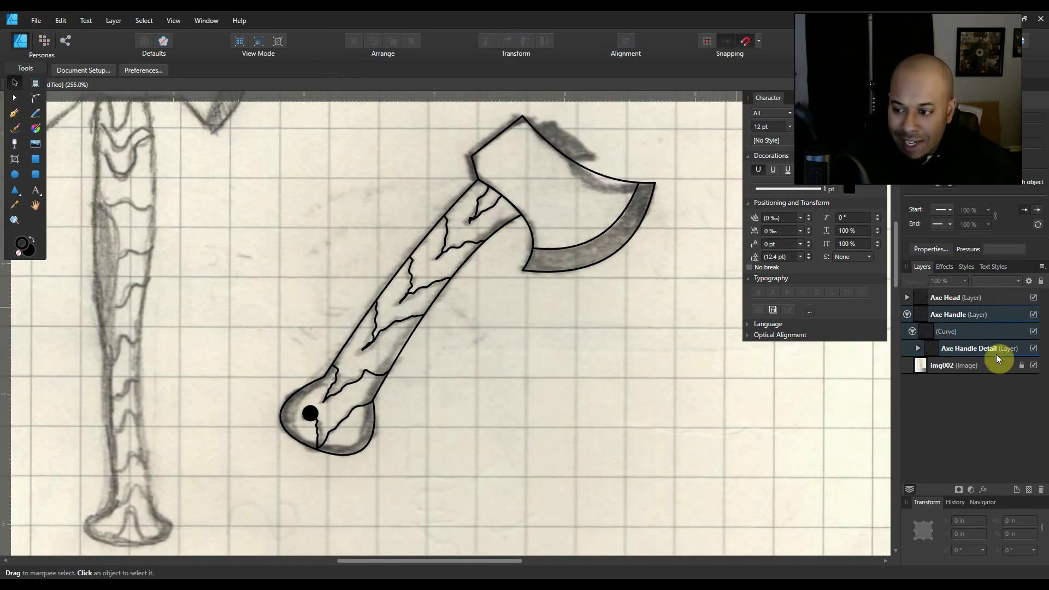
left_click(1034, 365)
scroll(574, 307, "down", 3)
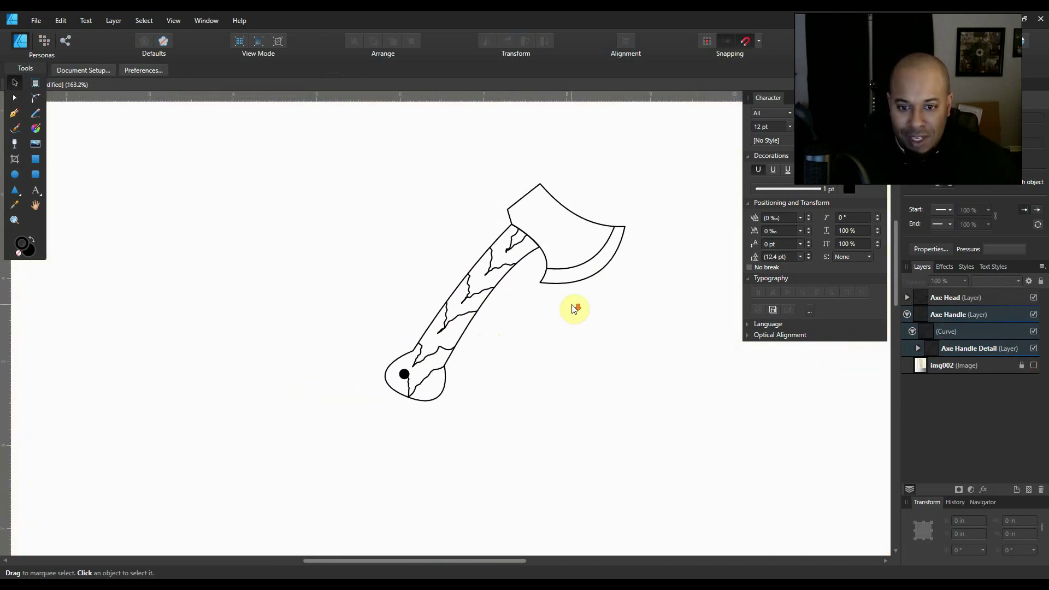
scroll(626, 293, "up", 3)
scroll(626, 293, "up", 1)
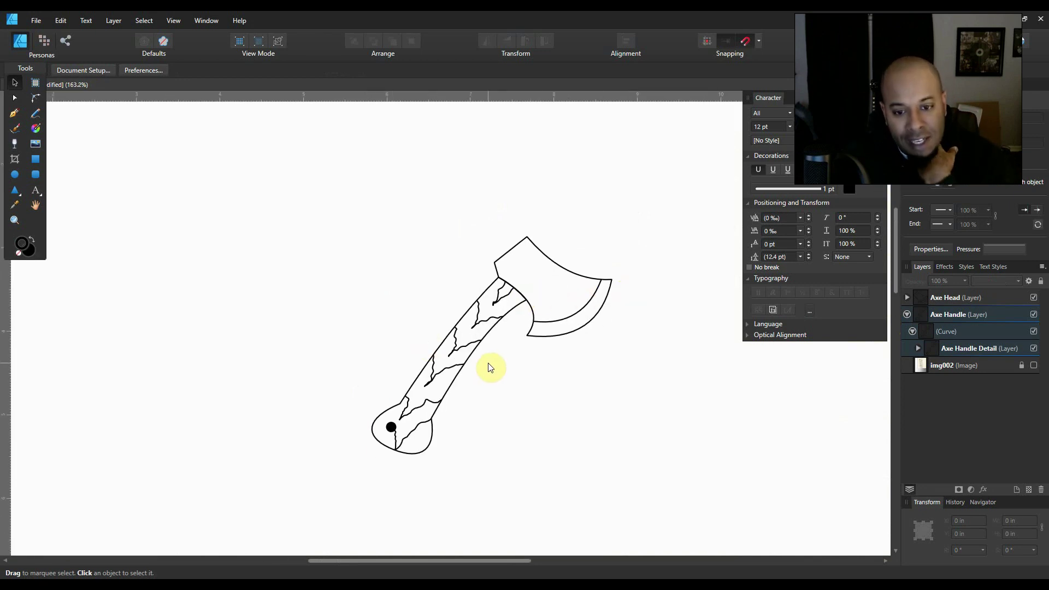
- Select the axe head outline and round its top corner slightly with the Corner tool
left_click(528, 239)
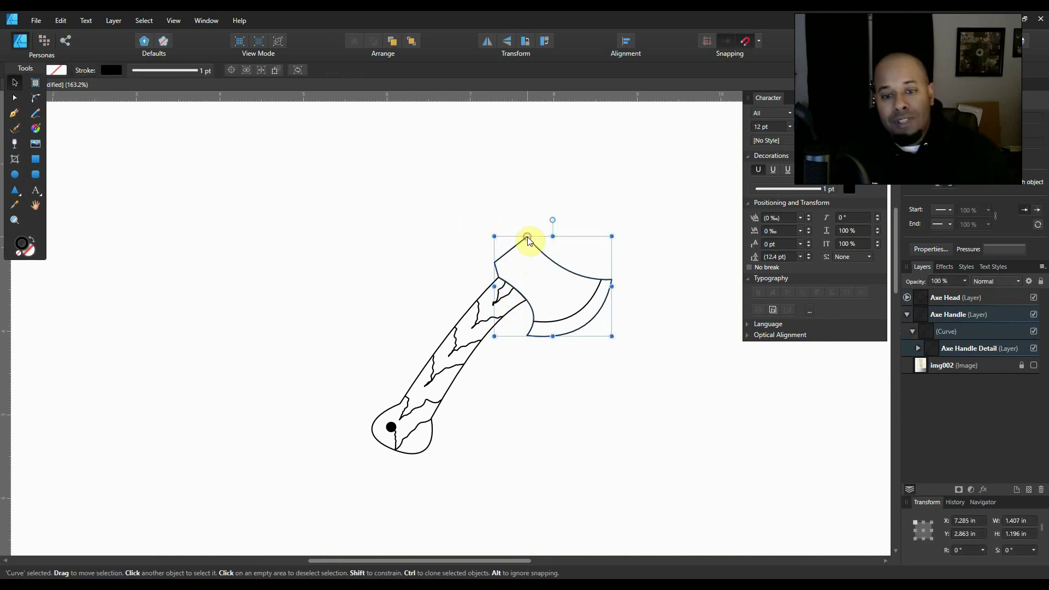
left_click(35, 97)
scroll(587, 279, "up", 1)
scroll(544, 267, "up", 5)
scroll(265, 227, "up", 2)
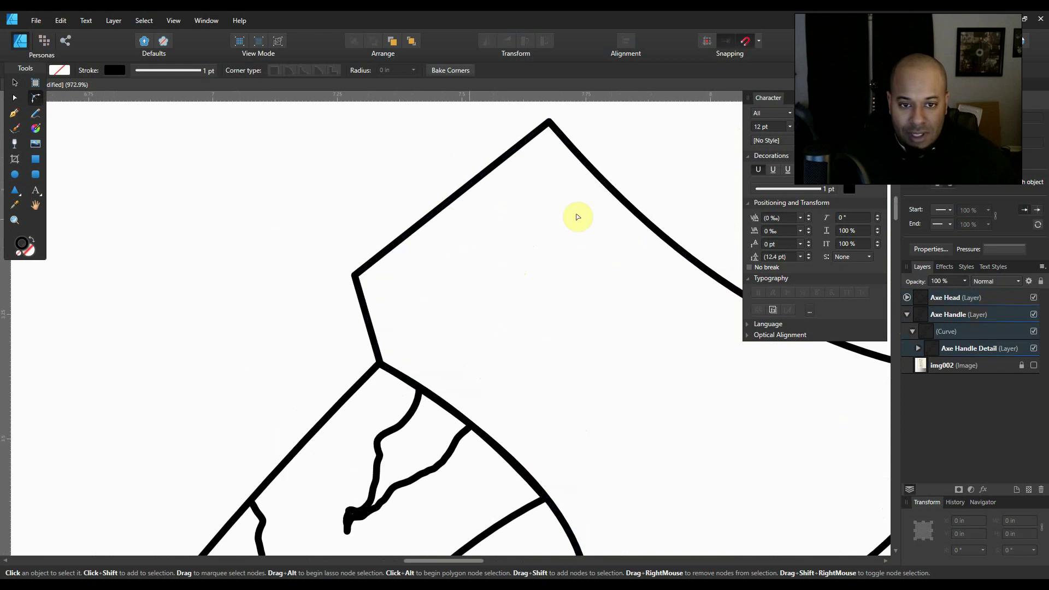
scroll(546, 220, "up", 1)
left_click(549, 187)
left_click(354, 342)
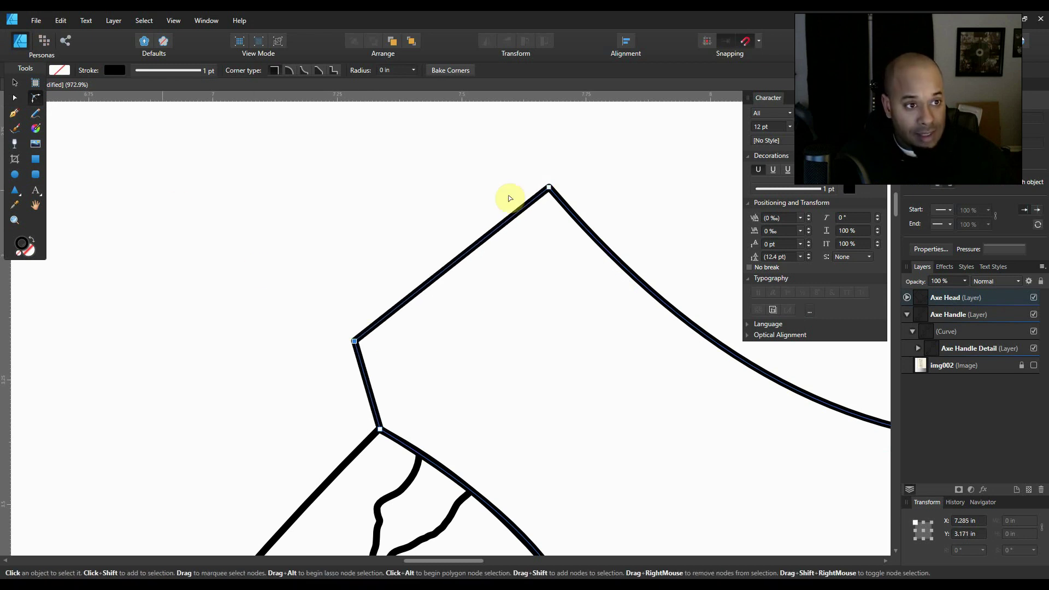
key("ctrl")
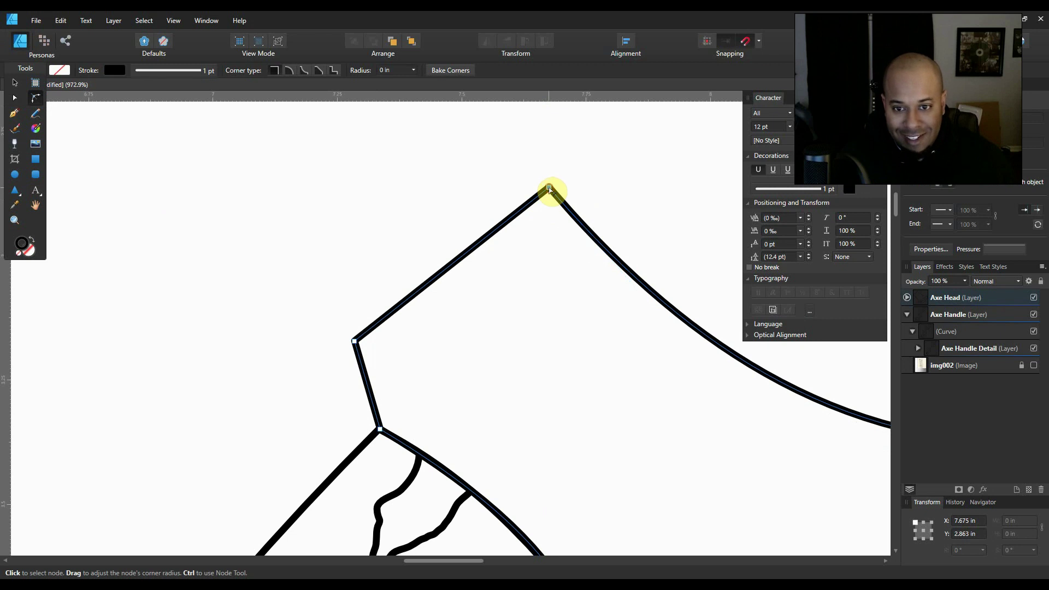
left_click_drag(548, 201, 548, 215)
- Round the axe head's back corner to a radius of about 0.071 in and deselect the outline
left_click(354, 342)
left_click_drag(354, 342, 400, 349)
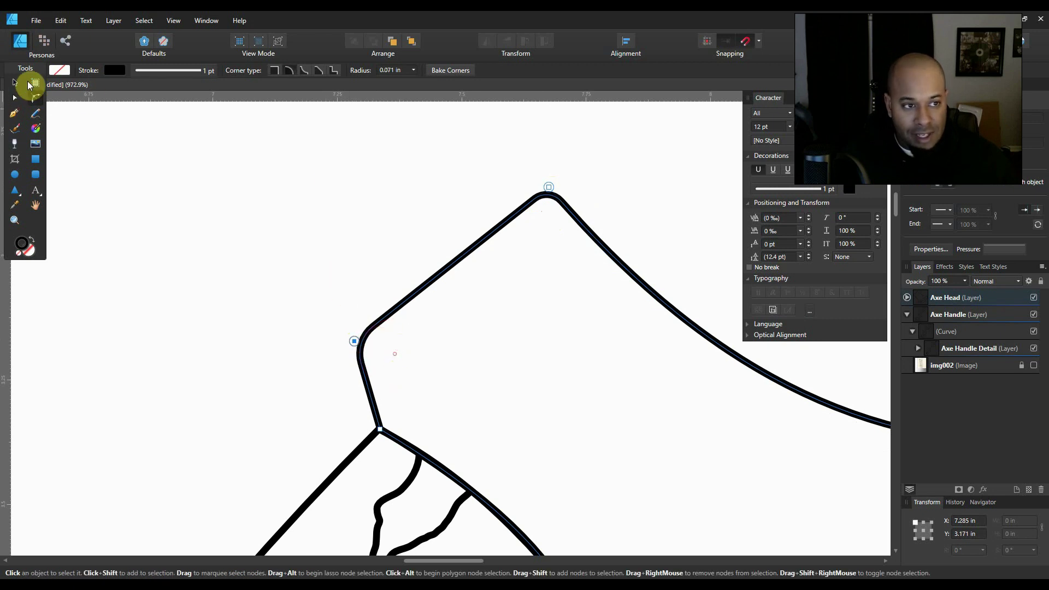
left_click(15, 83)
scroll(463, 240, "down", 5)
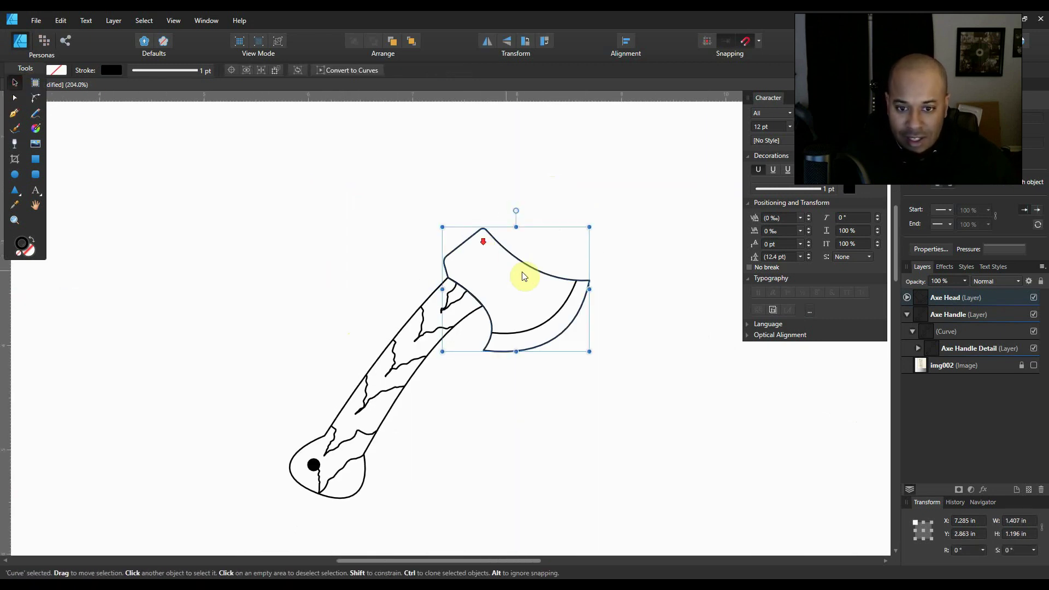
left_click(616, 247)
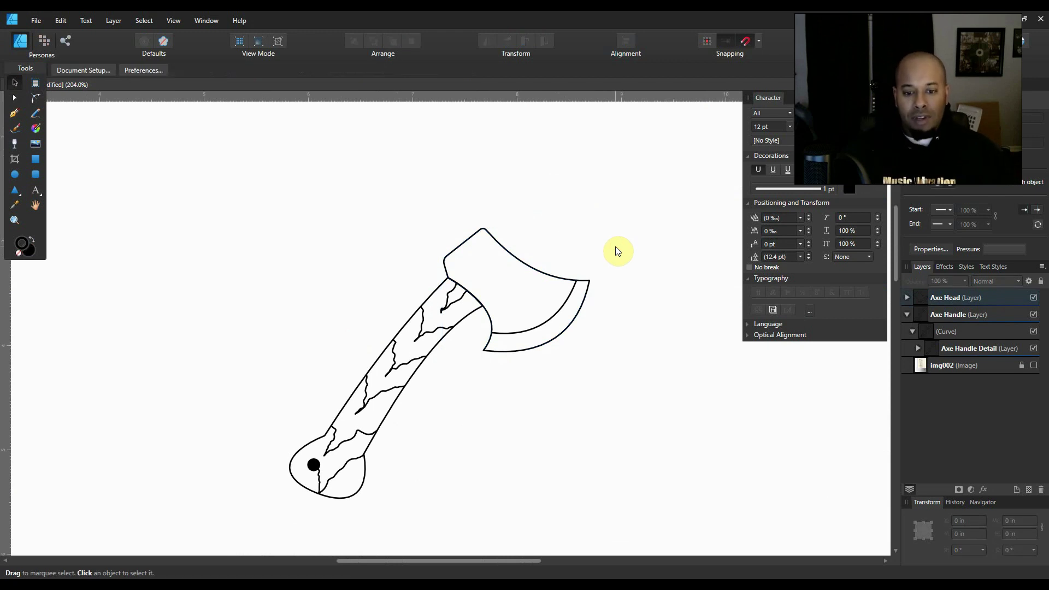